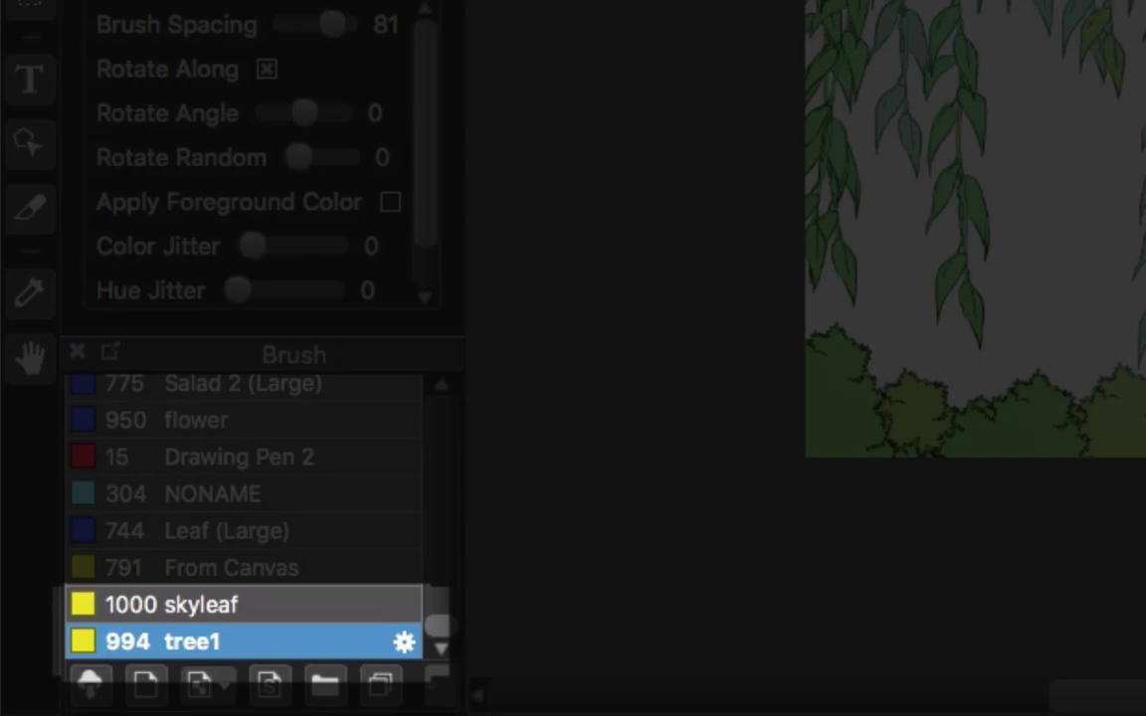
- Preview the settings of the skyleaf and tree1 brushes, and create a new blank canvas
{"action": "left_click", "coordinate": [299, 608]}
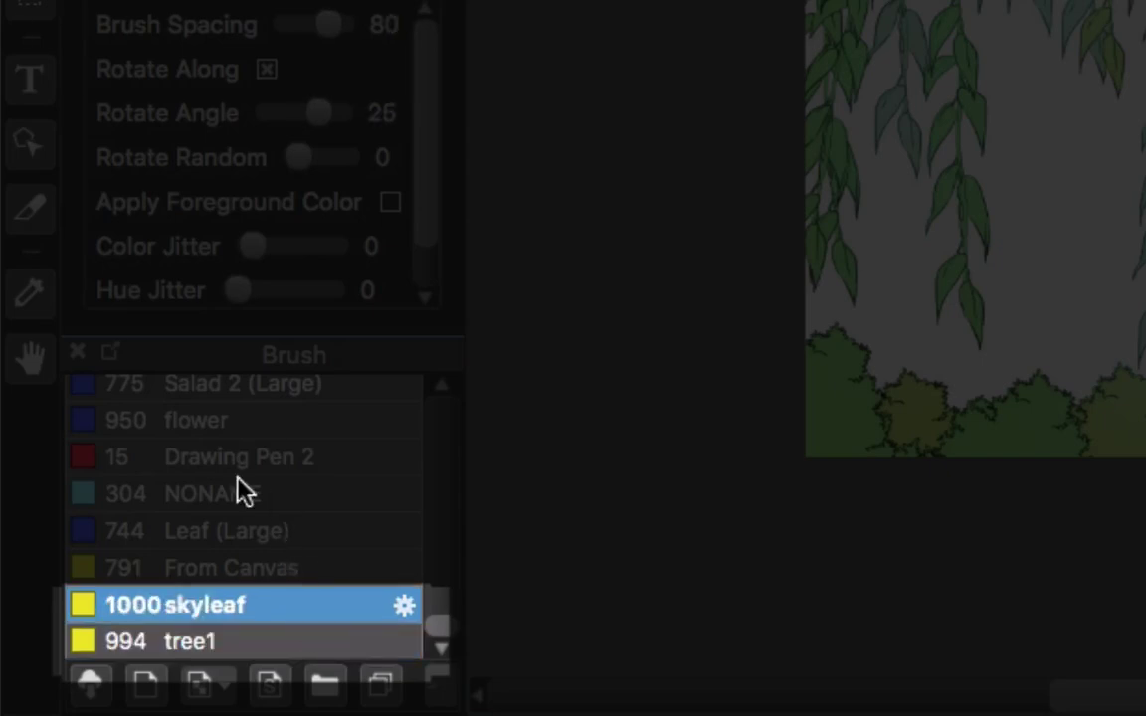
{"action": "left_click", "coordinate": [290, 641]}
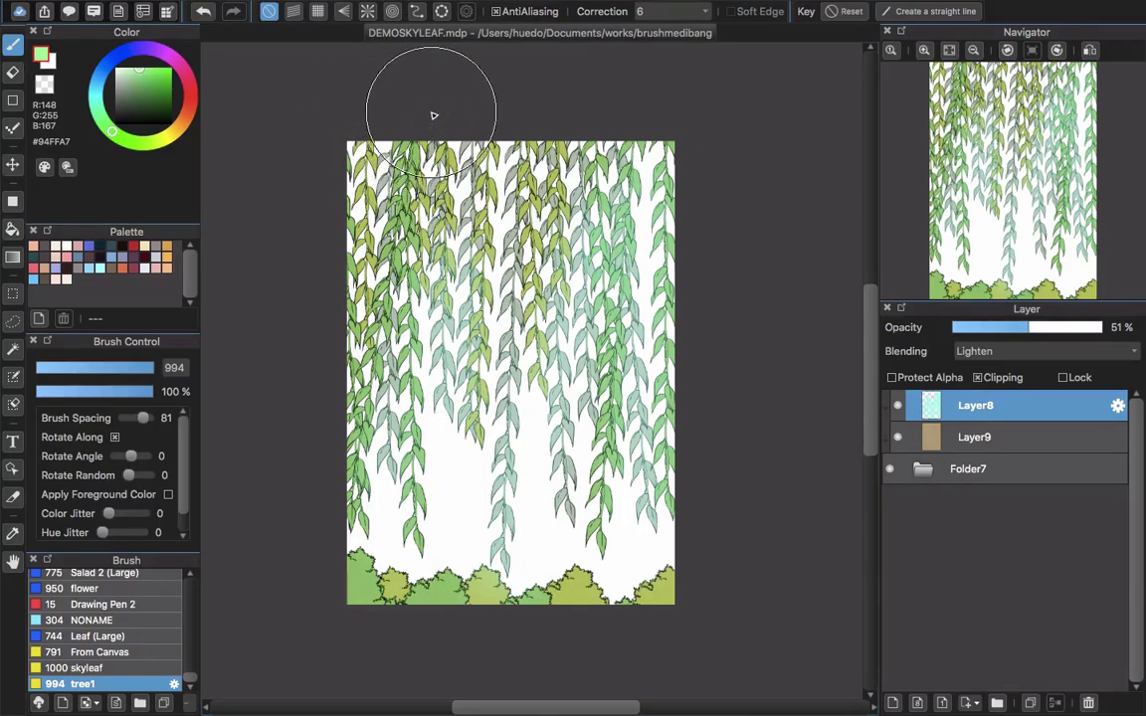
{"action": "key", "text": "super+n"}
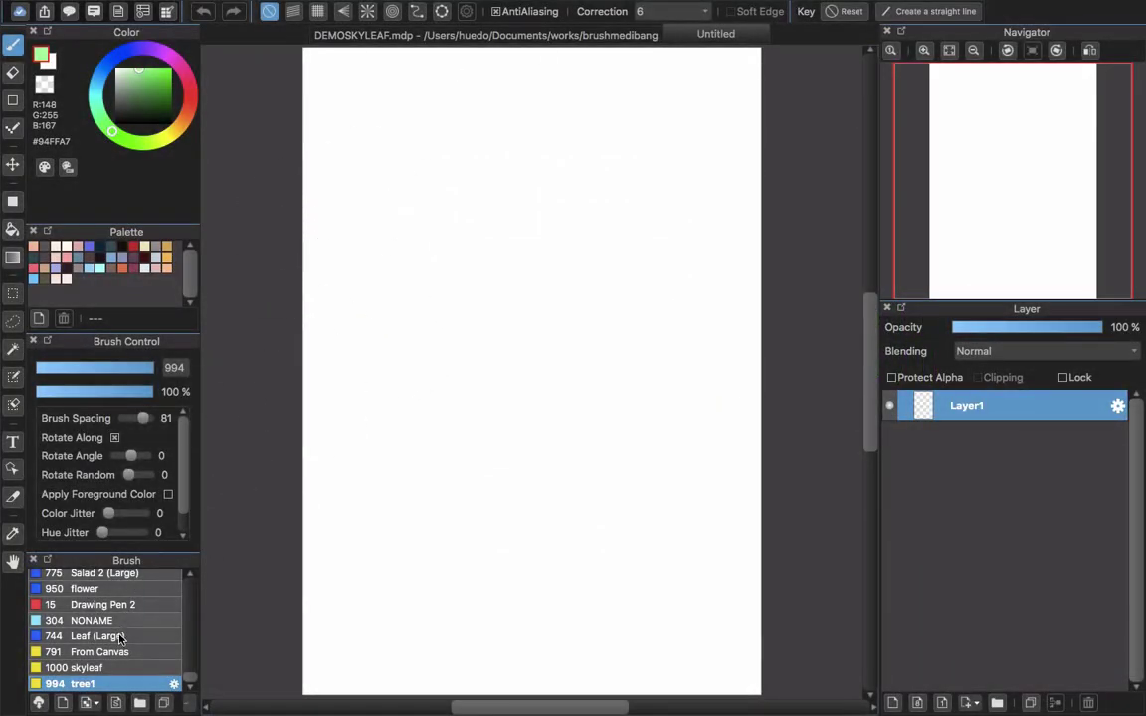
- Paint one straight and two curved hanging leaf vines with the skyleaf brush, stroking from the canvas bottom upward
{"action": "left_click", "coordinate": [87, 667]}
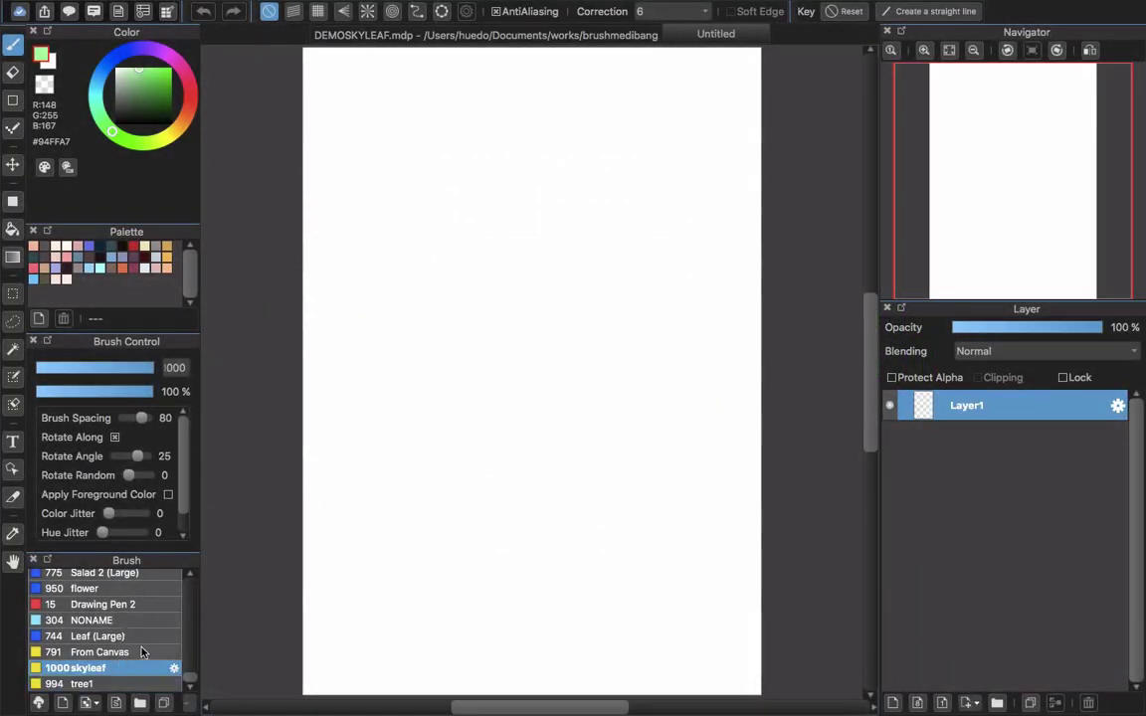
{"action": "mouse_move", "coordinate": [494, 154]}
{"action": "left_mouse_down"}
{"action": "mouse_move", "coordinate": [473, 188]}
{"action": "mouse_move", "coordinate": [475, 157]}
{"action": "left_mouse_up"}
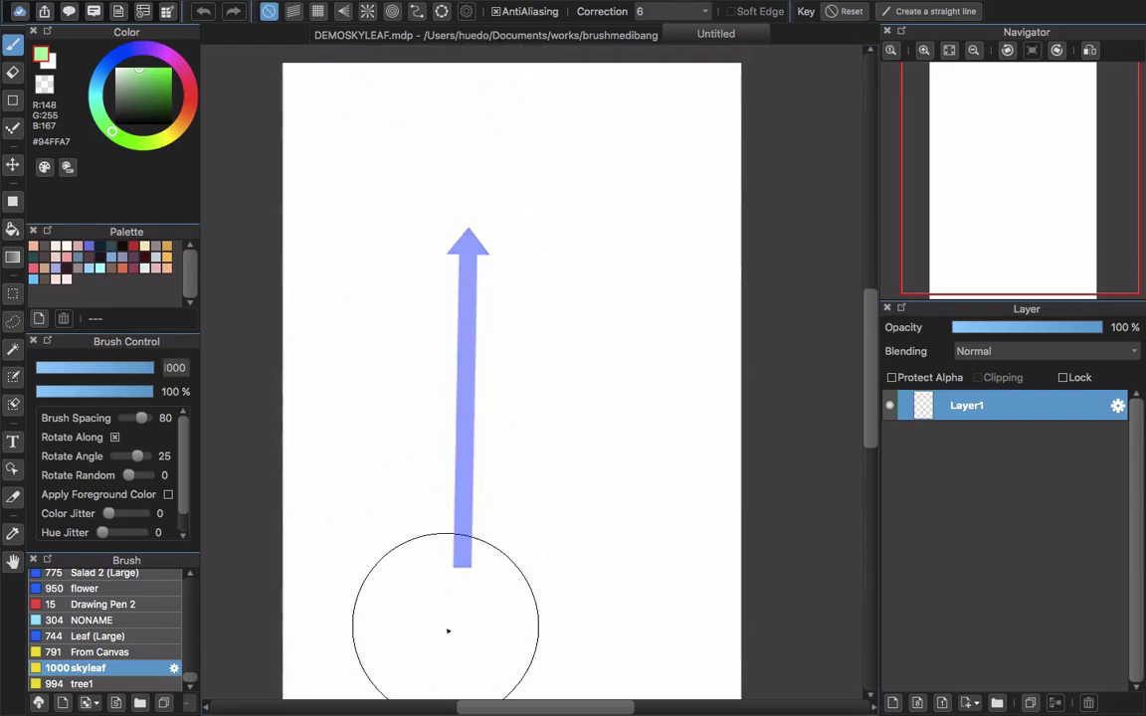
{"action": "left_click_drag", "start_coordinate": [446, 692], "coordinate": [447, 8]}
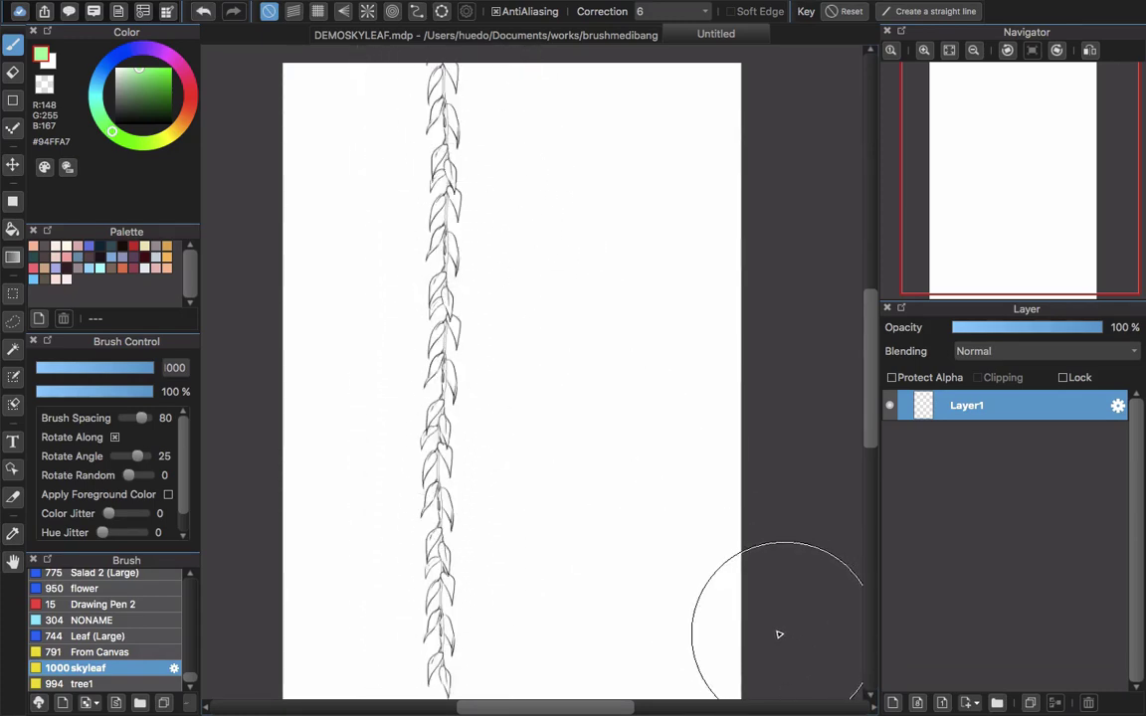
{"action": "mouse_move", "coordinate": [791, 626]}
{"action": "left_mouse_down"}
{"action": "mouse_move", "coordinate": [708, 565]}
{"action": "mouse_move", "coordinate": [610, 407]}
{"action": "mouse_move", "coordinate": [557, 266]}
{"action": "mouse_move", "coordinate": [563, 5]}
{"action": "left_mouse_up"}
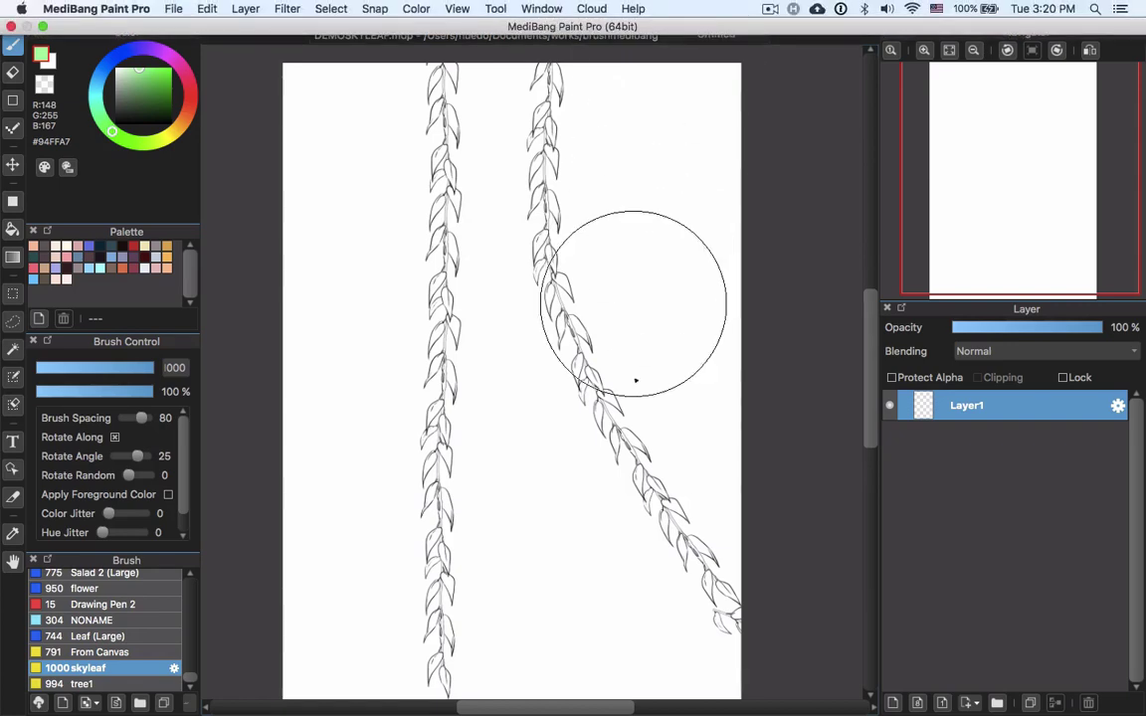
{"action": "mouse_move", "coordinate": [675, 643]}
{"action": "left_mouse_down"}
{"action": "mouse_move", "coordinate": [516, 337]}
{"action": "mouse_move", "coordinate": [550, 39]}
{"action": "mouse_move", "coordinate": [631, 89]}
{"action": "left_mouse_up"}
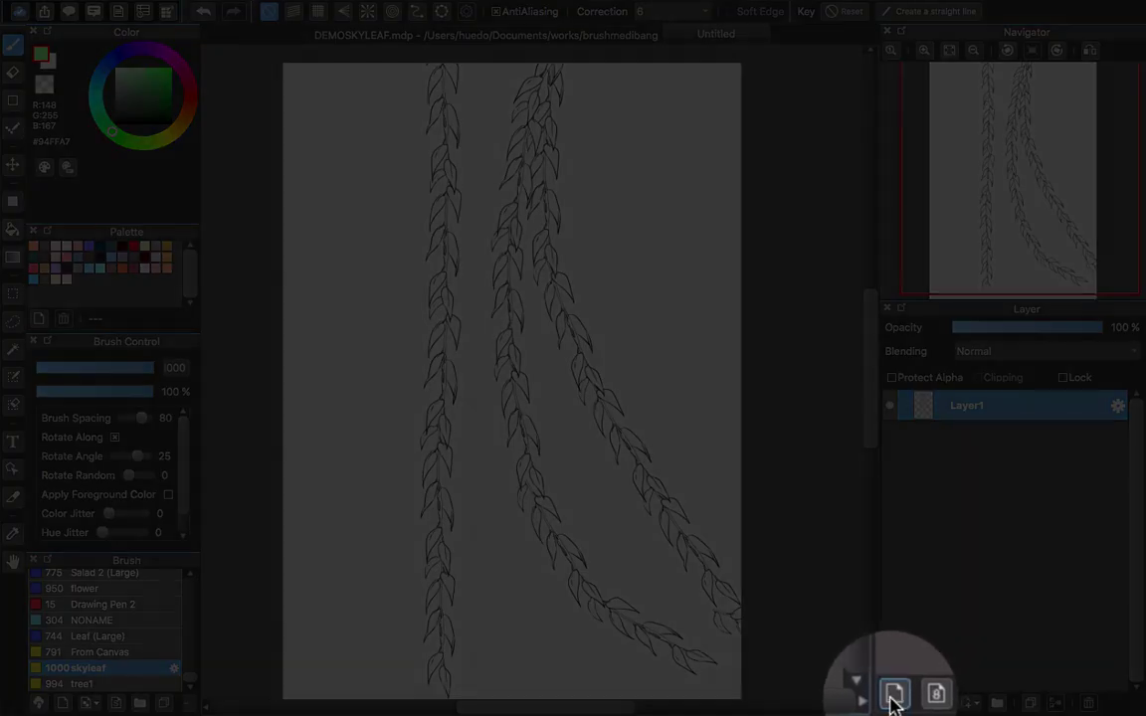
- Add a clipping layer above the vine line art and fill it with a dark green #438B4E rectangle covering the canvas
{"action": "left_click", "coordinate": [892, 696]}
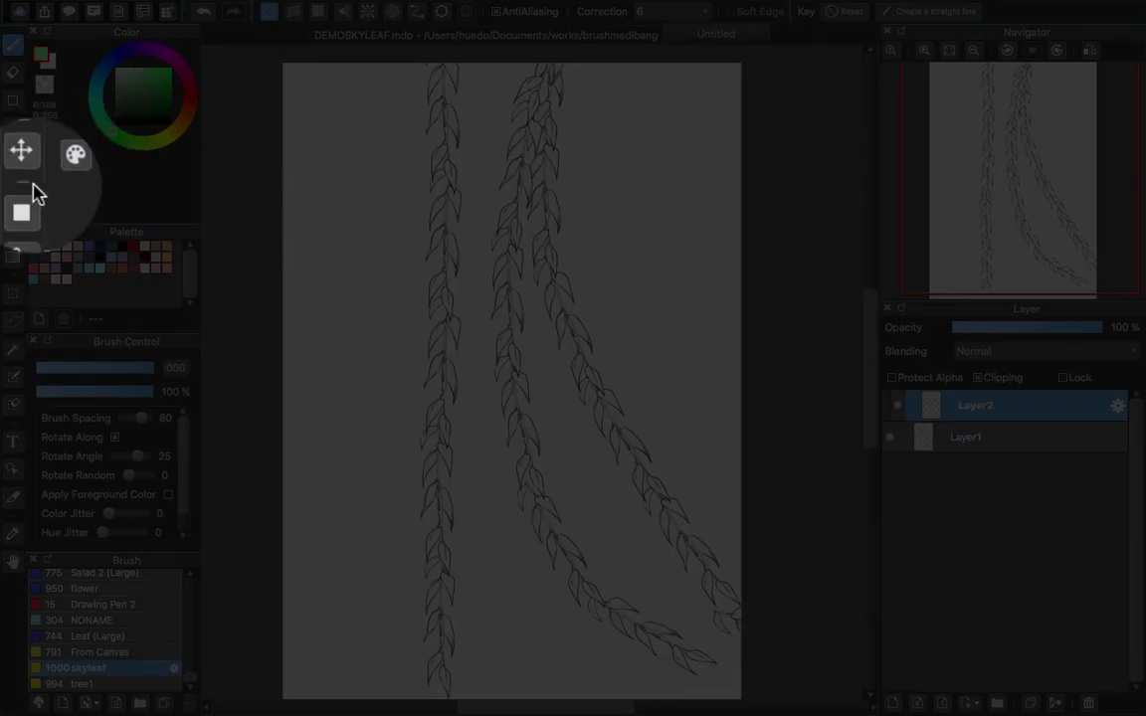
{"action": "left_click", "coordinate": [13, 201]}
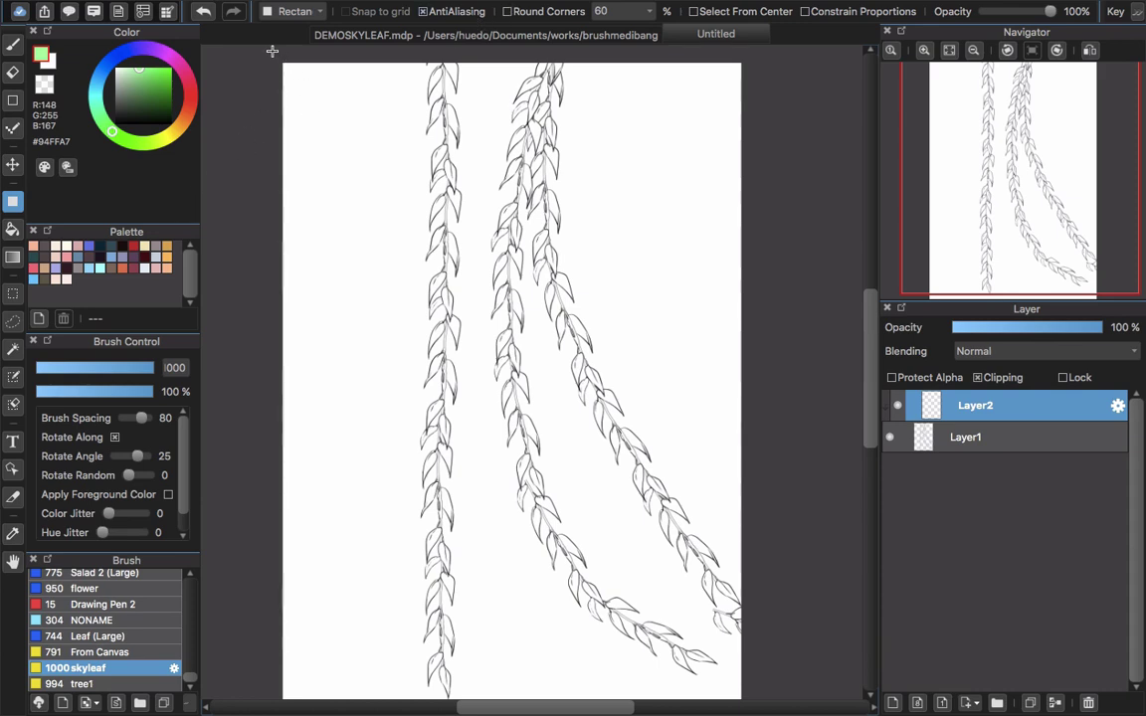
{"action": "left_click_drag", "start_coordinate": [272, 49], "coordinate": [756, 657]}
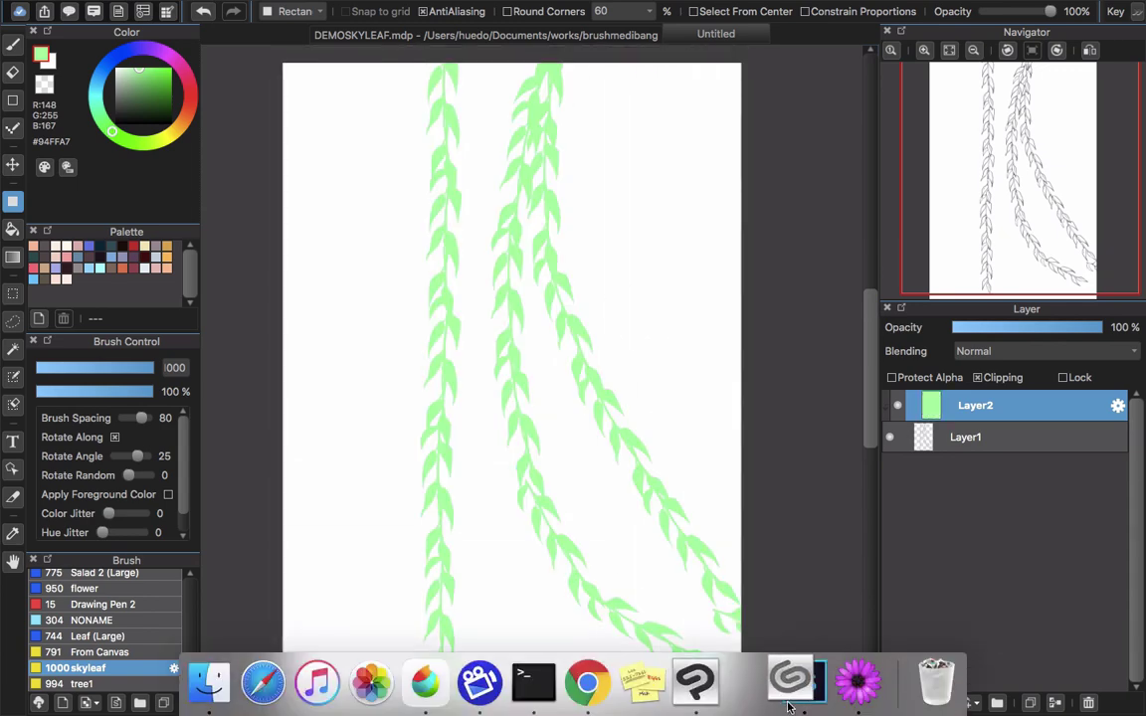
{"action": "key", "text": "ctrl+z"}
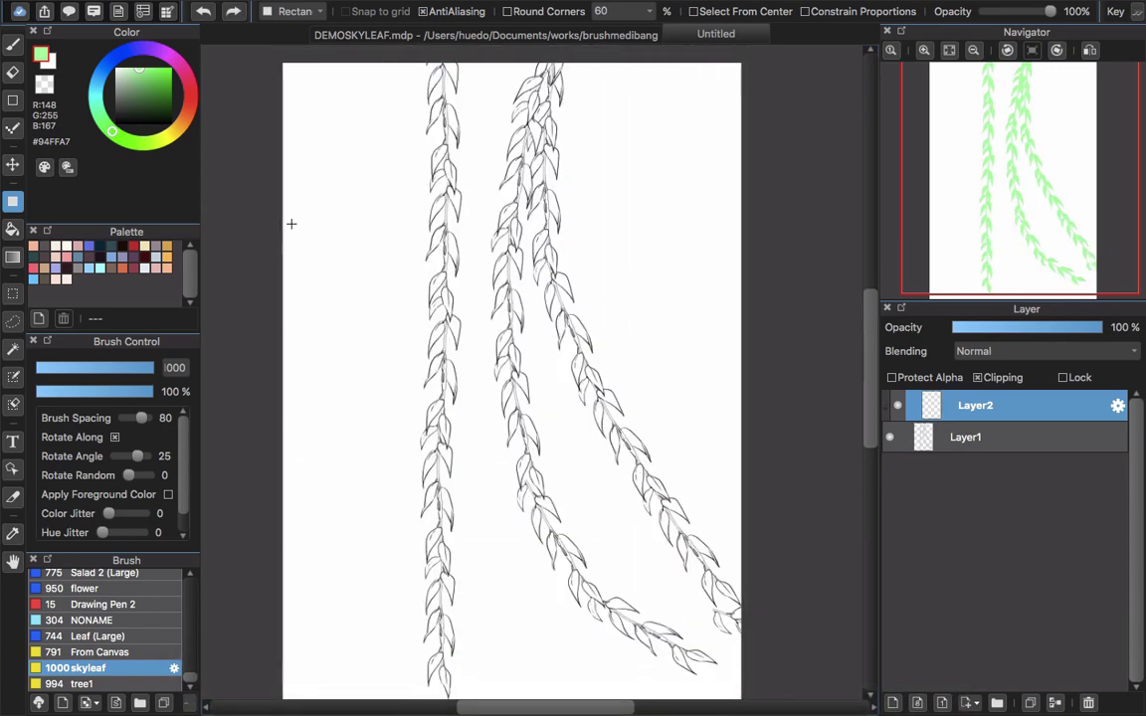
{"action": "left_click", "coordinate": [144, 93]}
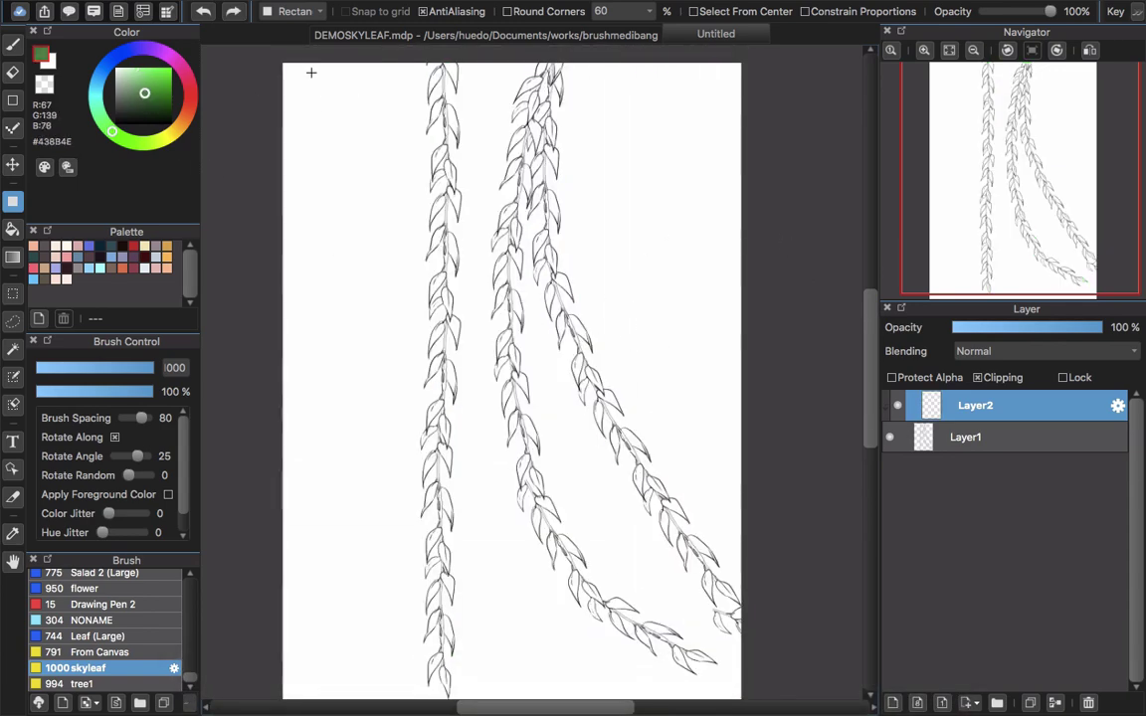
{"action": "left_click_drag", "start_coordinate": [273, 51], "coordinate": [810, 692]}
{"action": "scroll", "coordinate": [810, 689], "scroll_direction": "down", "scroll_amount": 2}
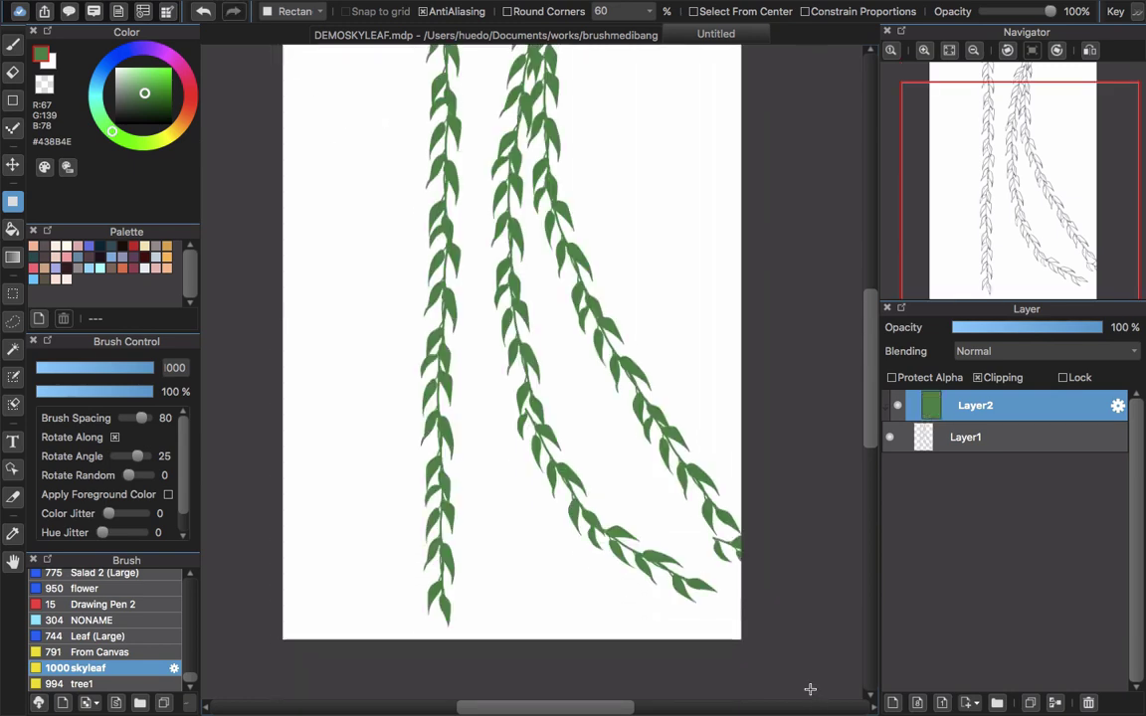
{"action": "scroll", "coordinate": [835, 304], "scroll_direction": "up", "scroll_amount": 3}
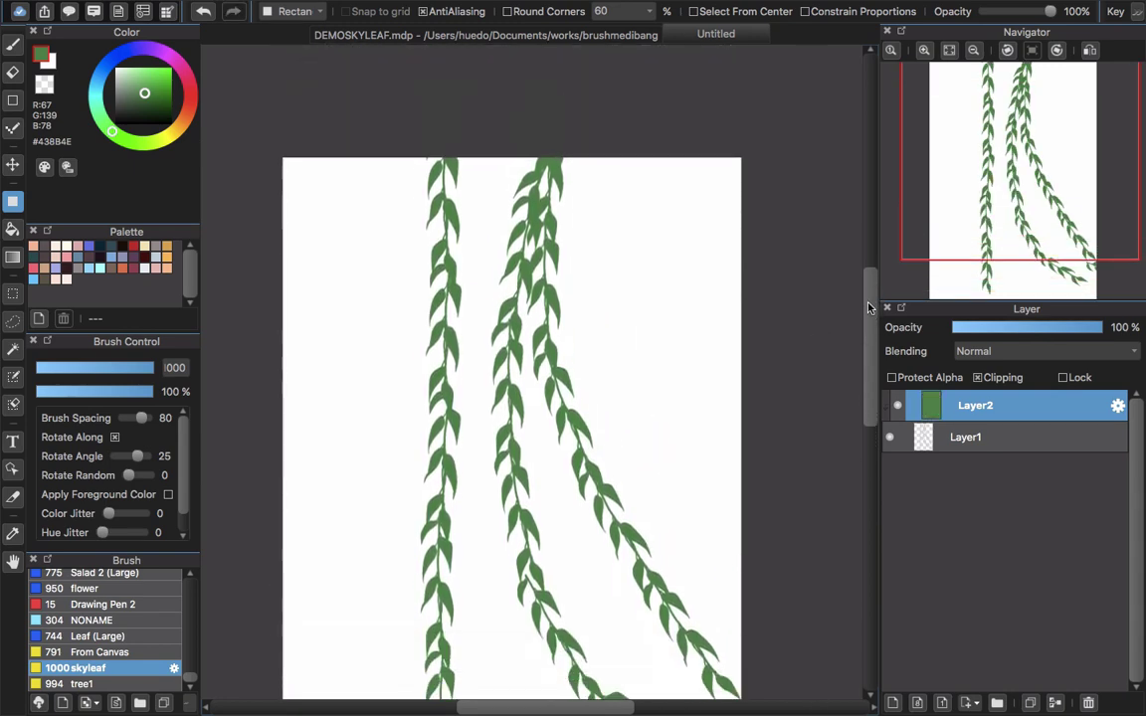
{"action": "scroll", "coordinate": [865, 310], "scroll_direction": "down", "scroll_amount": 3}
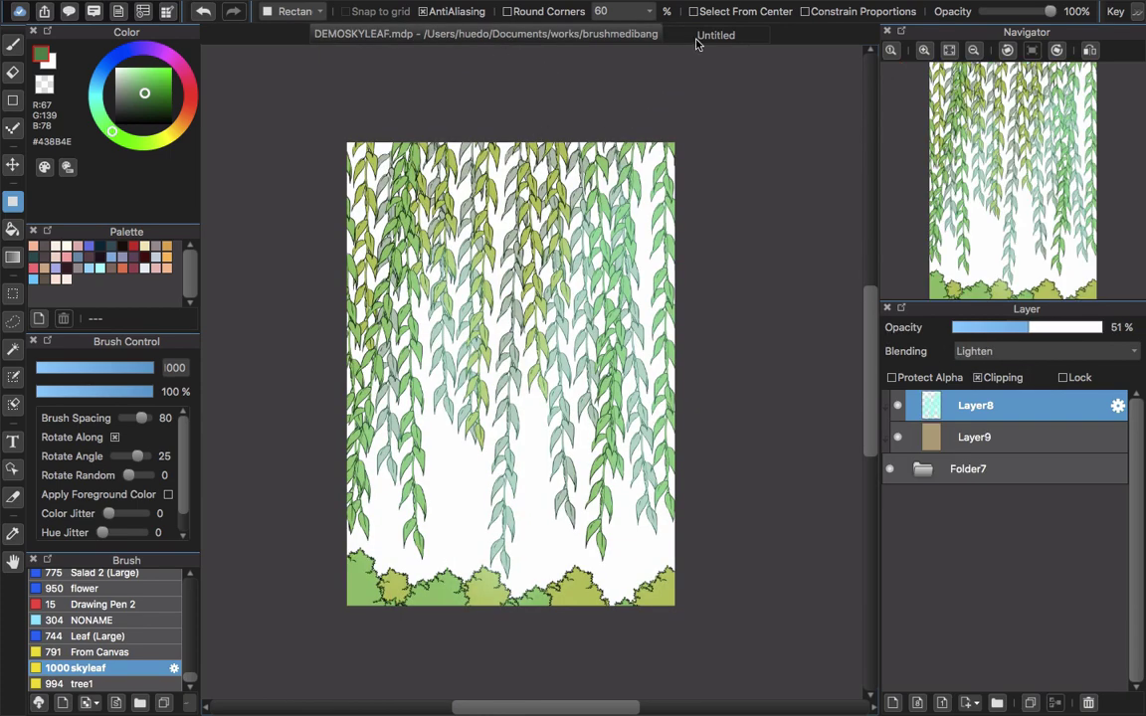
- Return to the Untitled canvas and set the dark green layer's blending mode to Screen
{"action": "left_click", "coordinate": [709, 37]}
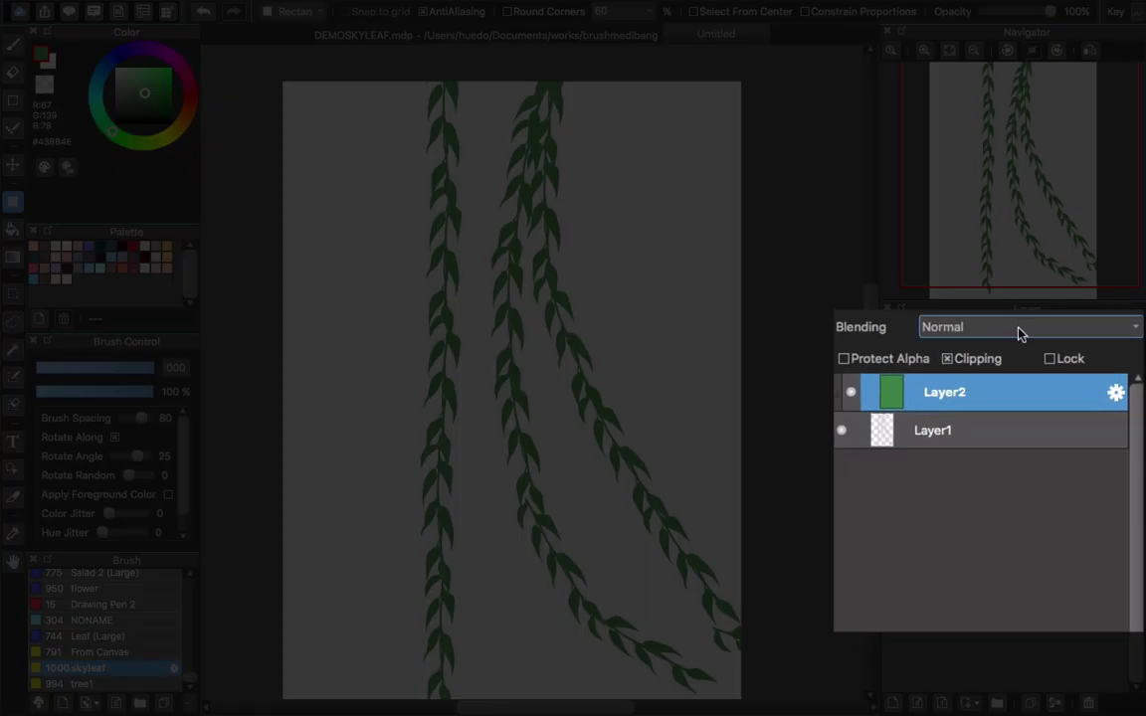
{"action": "left_click", "coordinate": [1020, 328]}
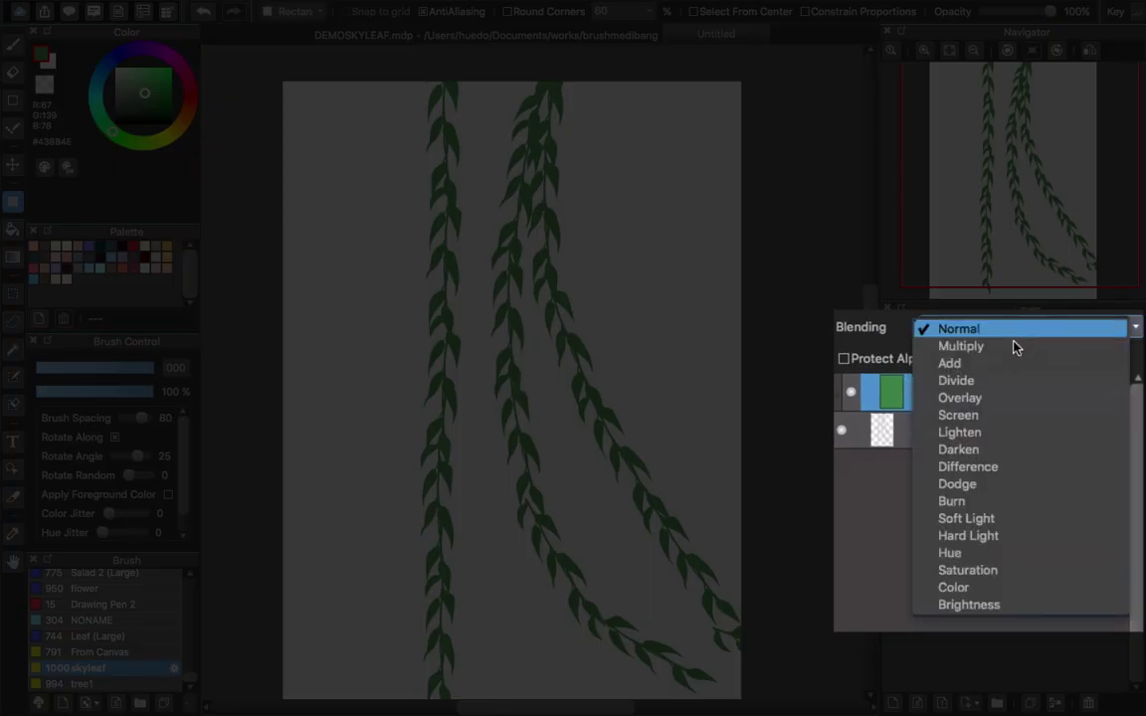
{"action": "left_click", "coordinate": [1002, 417]}
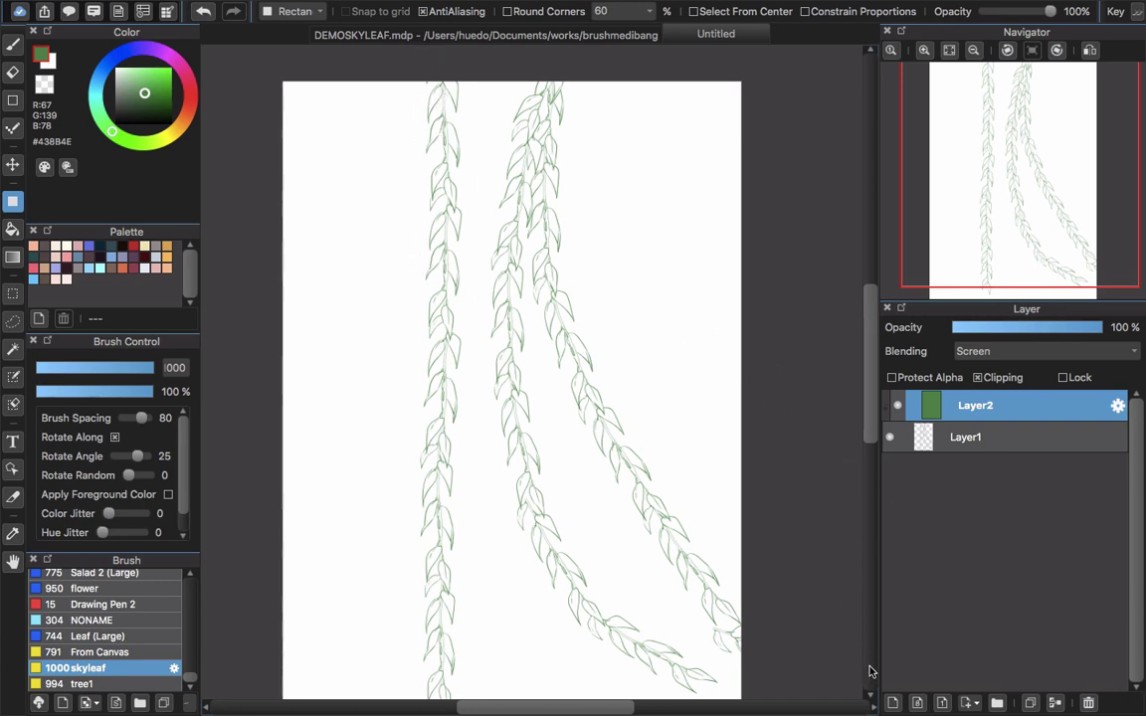
- Add another clipping layer and fill it over all the vines with light green #60DB74 rectangles
{"action": "left_click", "coordinate": [893, 703]}
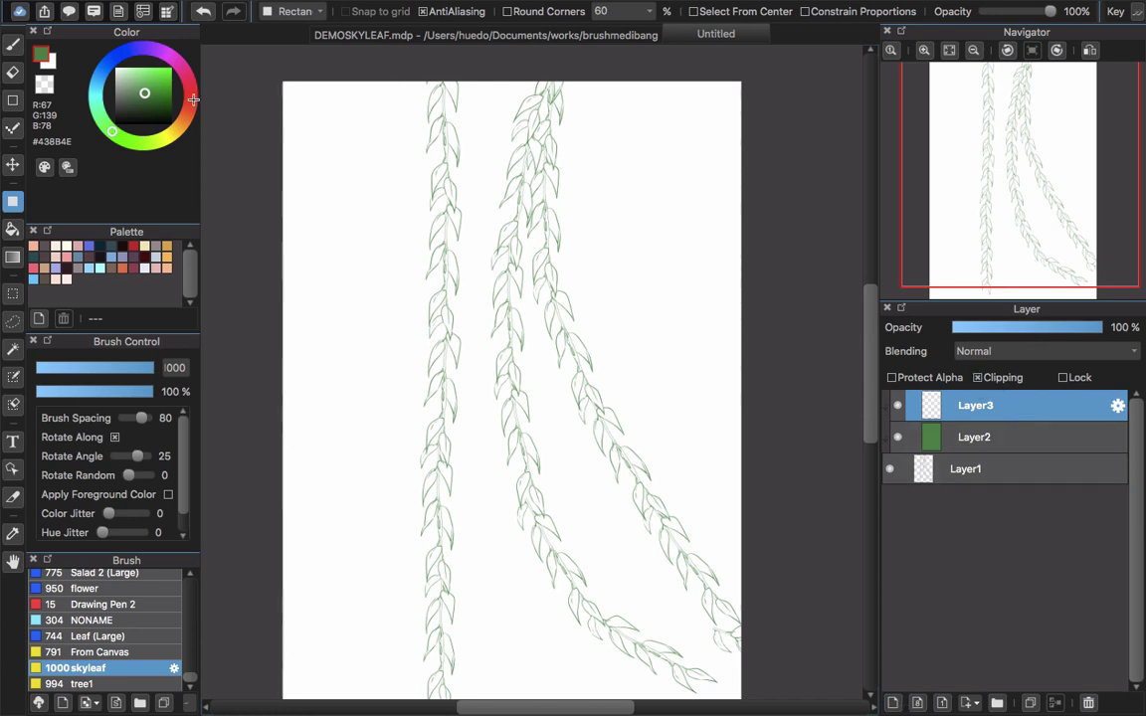
{"action": "mouse_move", "coordinate": [134, 71]}
{"action": "left_mouse_down"}
{"action": "mouse_move", "coordinate": [140, 57]}
{"action": "mouse_move", "coordinate": [137, 70]}
{"action": "mouse_move", "coordinate": [156, 76]}
{"action": "left_mouse_up"}
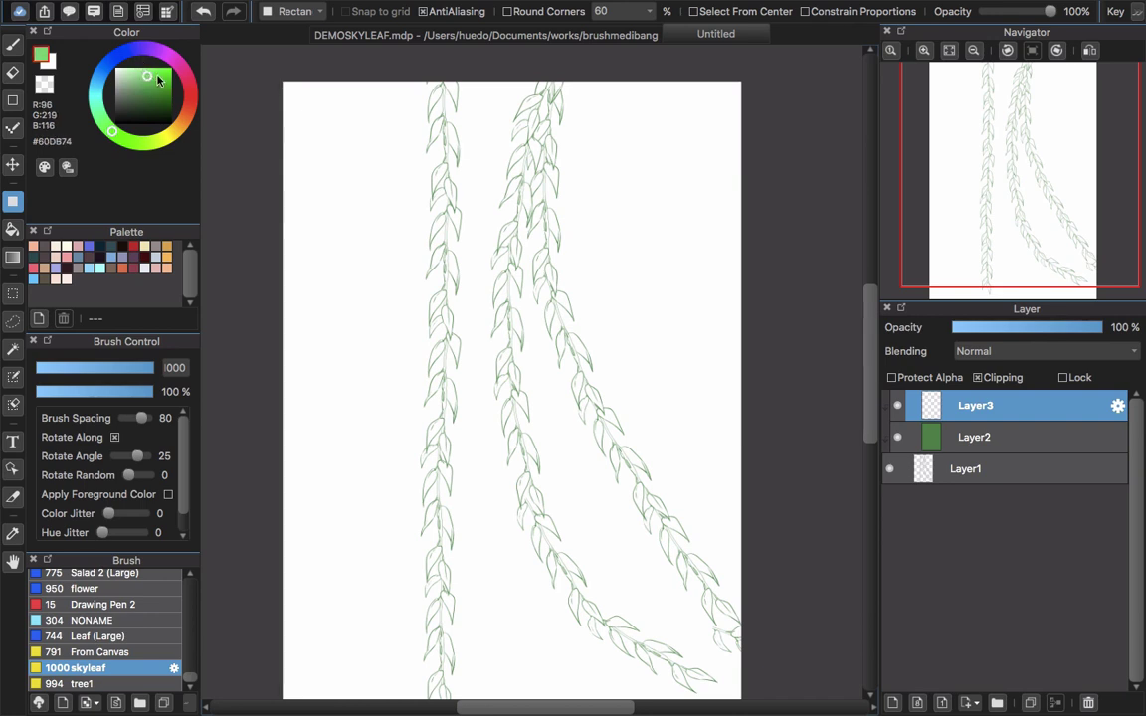
{"action": "left_click_drag", "start_coordinate": [395, 56], "coordinate": [717, 714]}
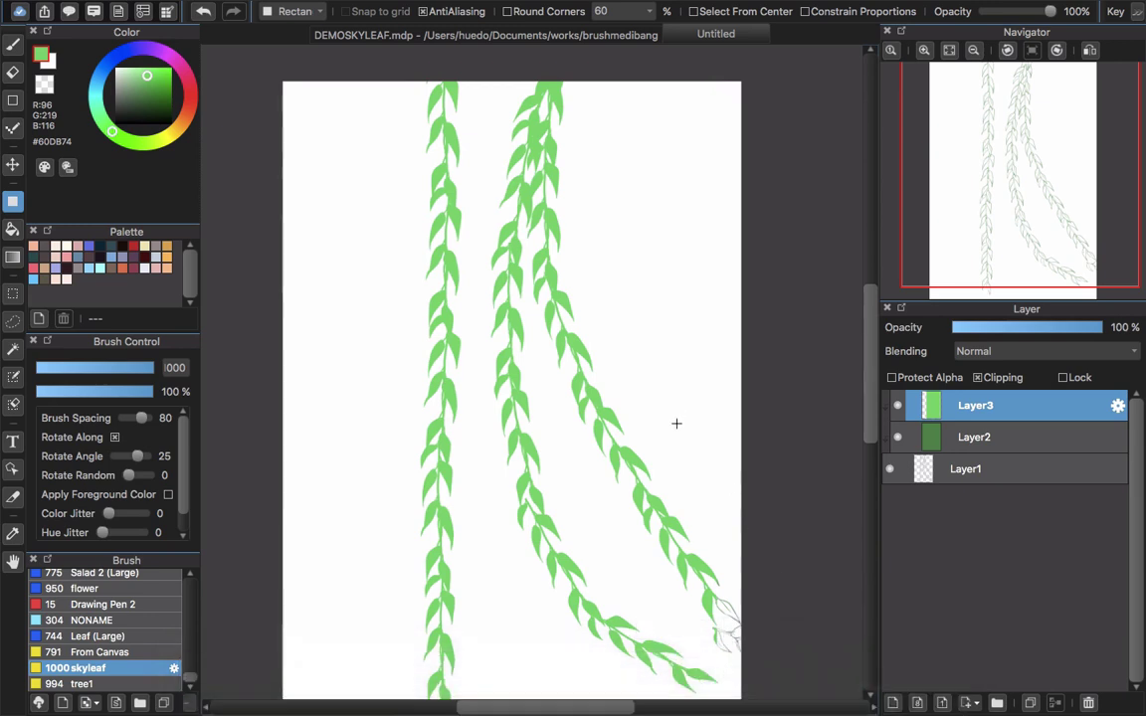
{"action": "scroll", "coordinate": [797, 463], "scroll_direction": "down", "scroll_amount": 2}
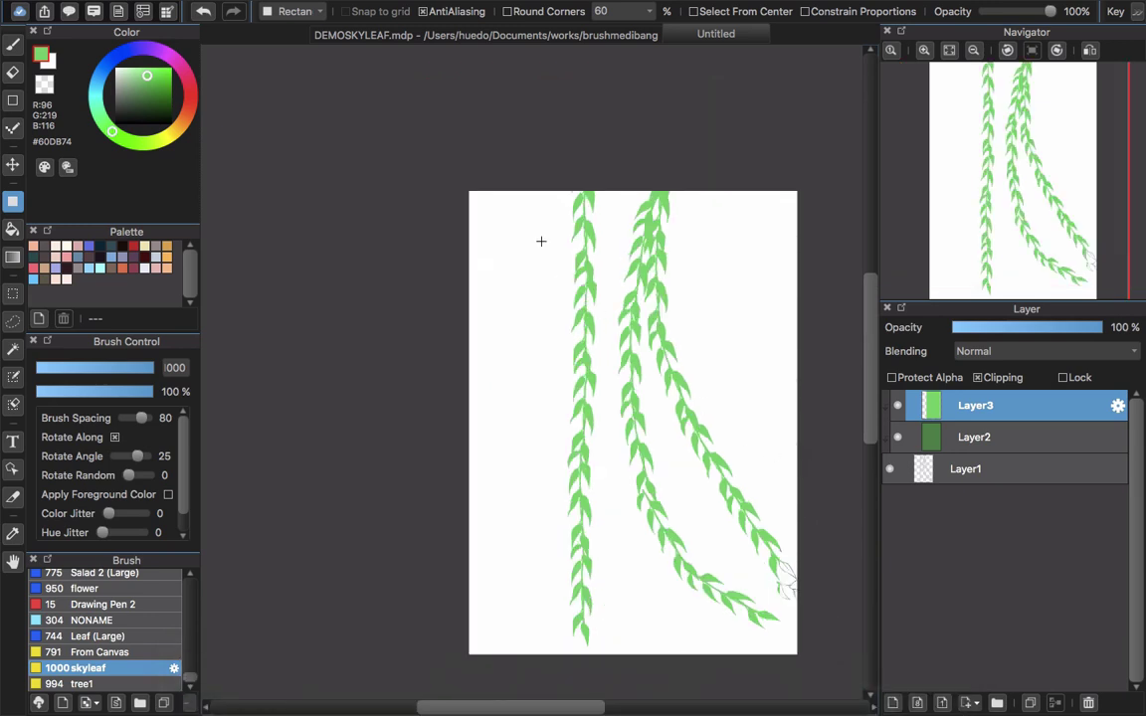
{"action": "left_click_drag", "start_coordinate": [452, 95], "coordinate": [780, 712]}
{"action": "left_click_drag", "start_coordinate": [559, 152], "coordinate": [856, 700]}
{"action": "scroll", "coordinate": [841, 660], "scroll_direction": "down", "scroll_amount": 1}
{"action": "scroll", "coordinate": [780, 352], "scroll_direction": "up", "scroll_amount": 2}
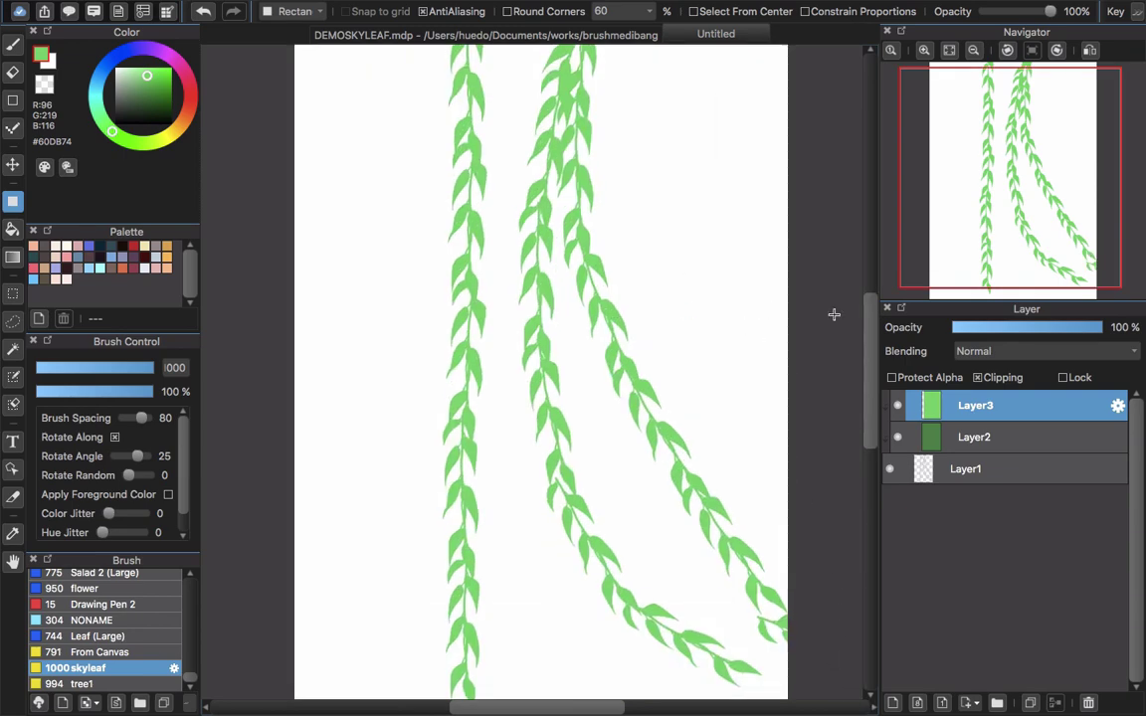
- Set the light green layer's blending mode to Multiply
{"action": "left_click", "coordinate": [1015, 353]}
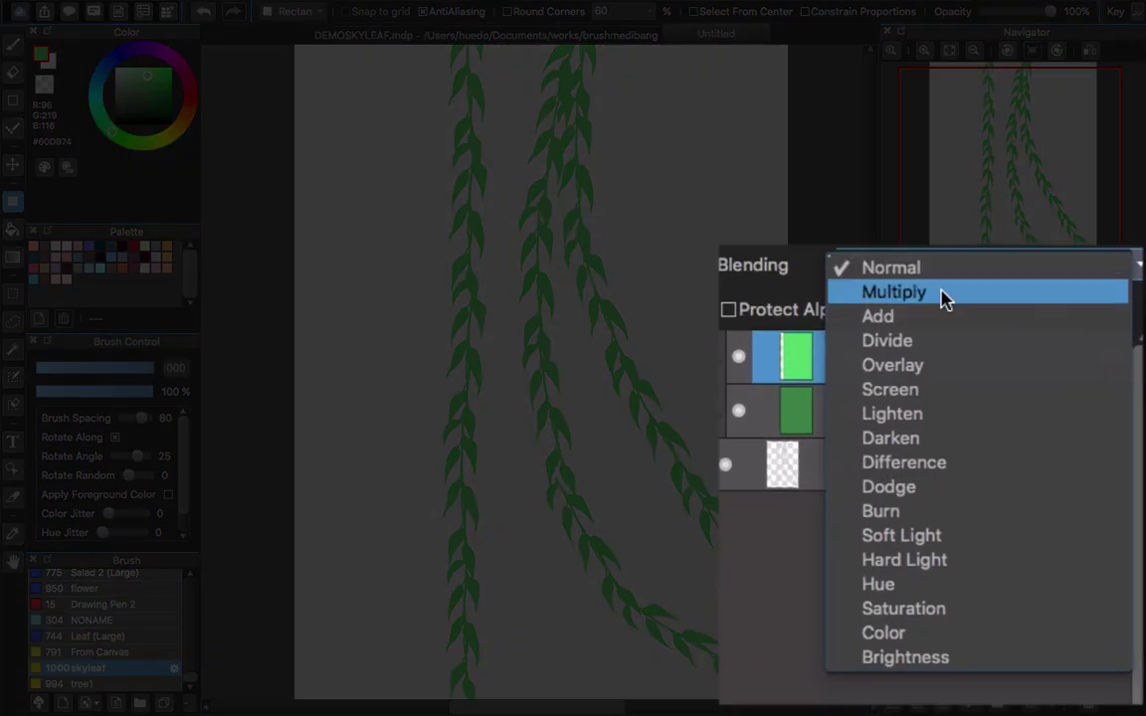
{"action": "left_click", "coordinate": [943, 295]}
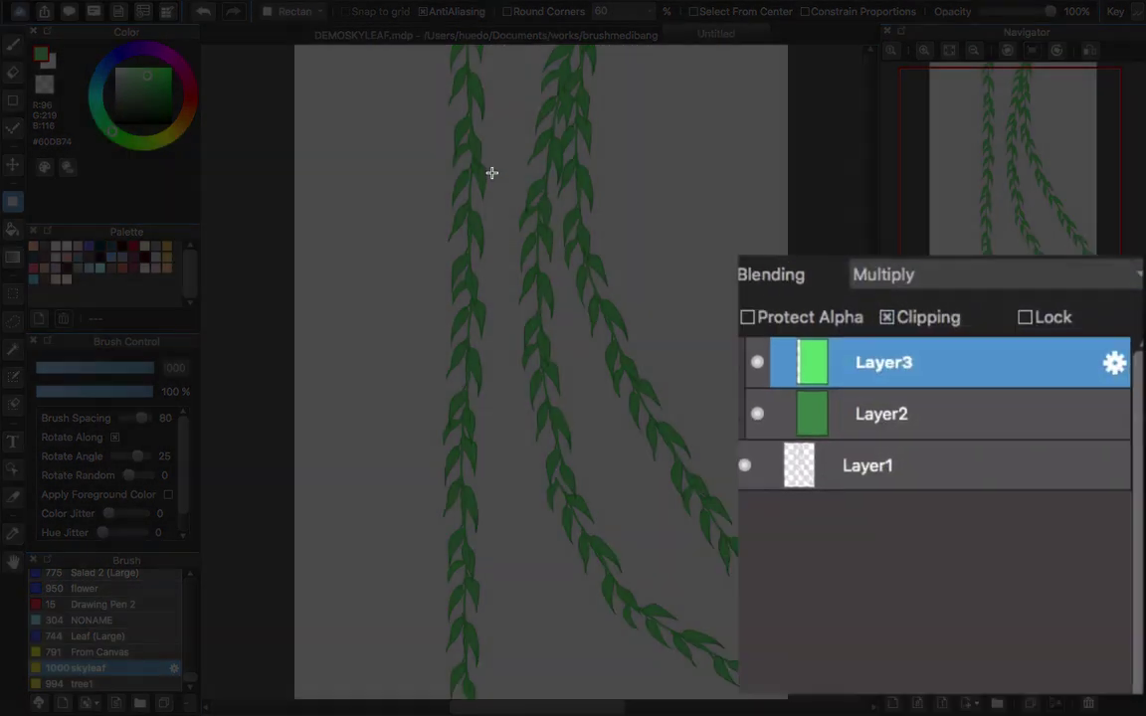
- Examine the outlines and fill colour of the vine leaves up close and across the whole canvas
{"action": "scroll", "coordinate": [494, 173], "scroll_direction": "down", "scroll_amount": 3}
{"action": "scroll", "coordinate": [495, 173], "scroll_direction": "up", "scroll_amount": 4}
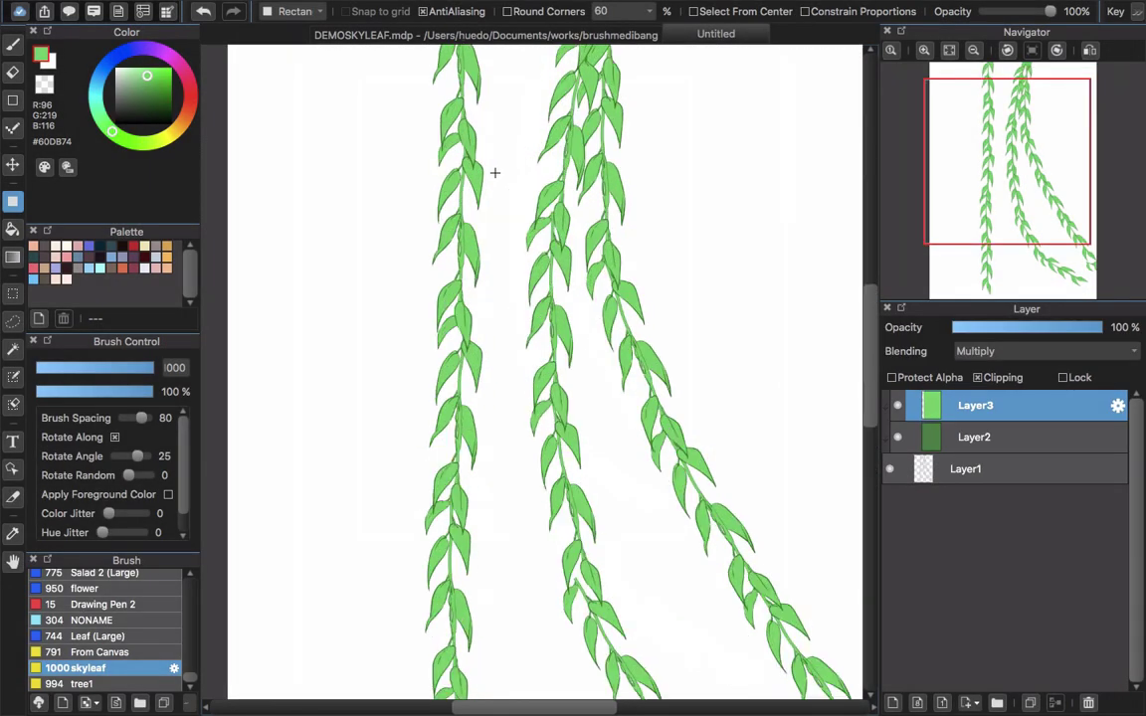
{"action": "scroll", "coordinate": [494, 172], "scroll_direction": "up", "scroll_amount": 3}
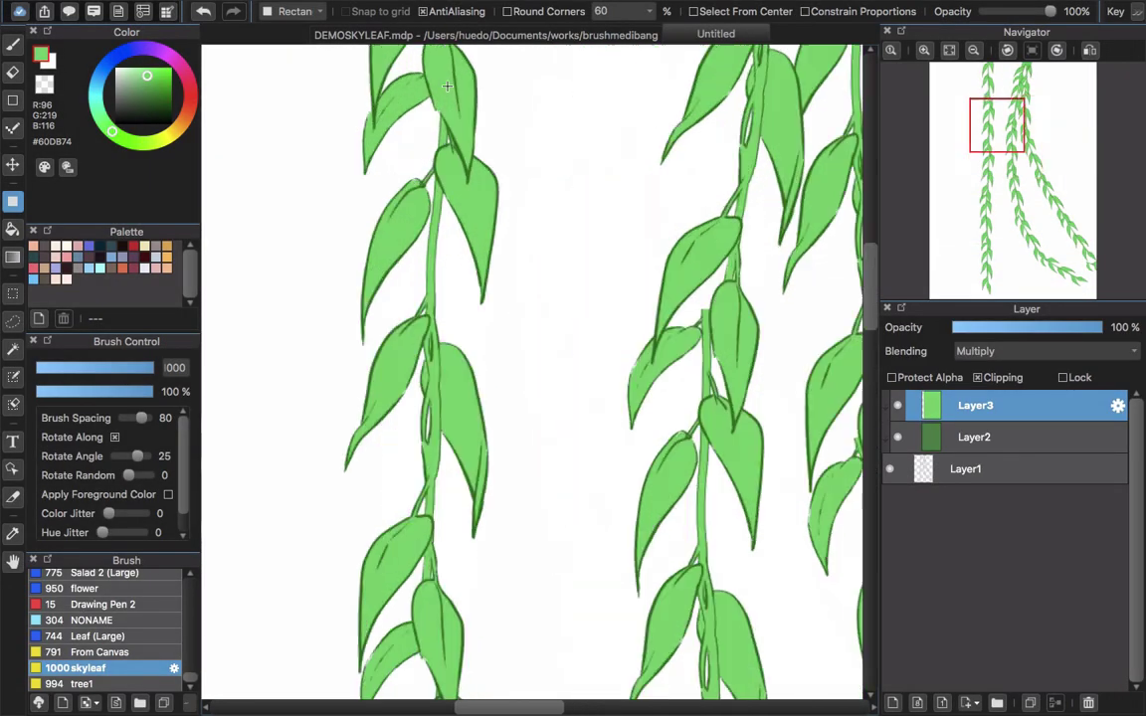
{"action": "scroll", "coordinate": [447, 87], "scroll_direction": "up", "scroll_amount": 2}
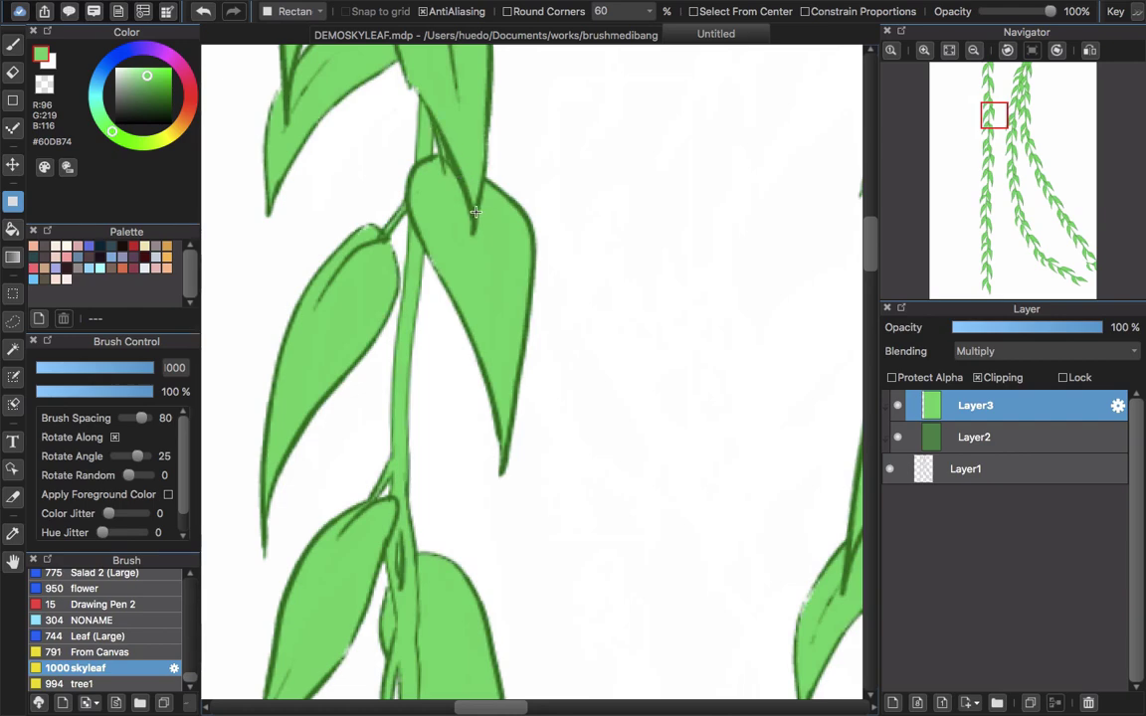
{"action": "scroll", "coordinate": [475, 212], "scroll_direction": "down", "scroll_amount": 3}
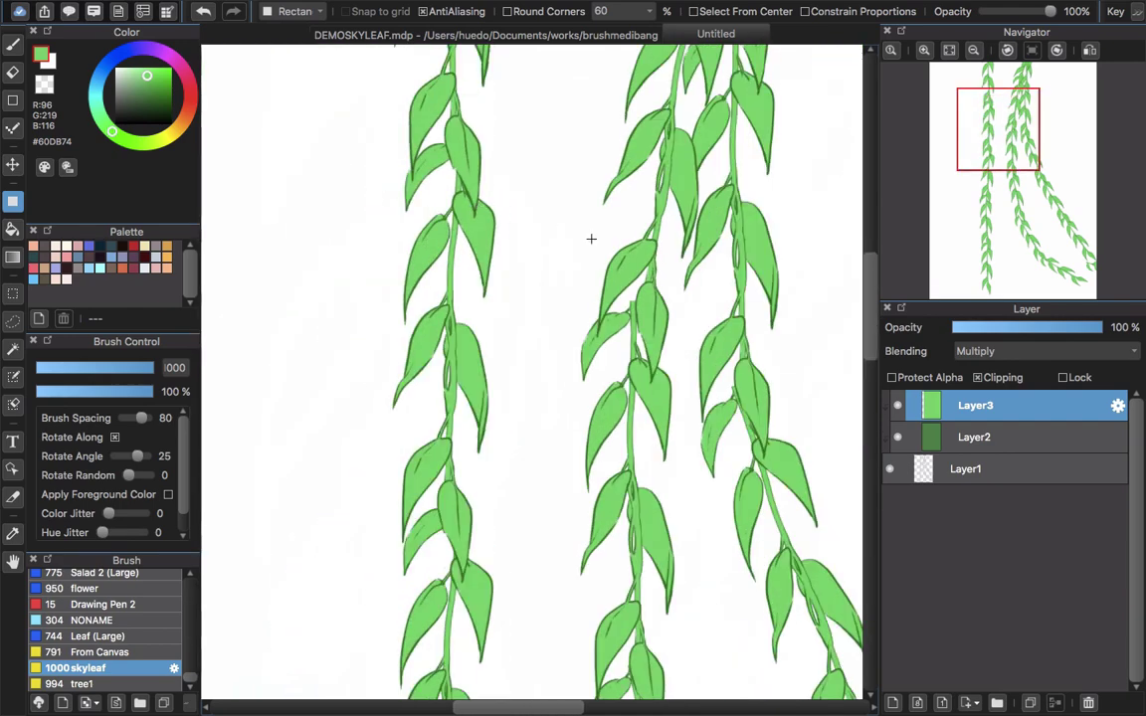
{"action": "scroll", "coordinate": [511, 283], "scroll_direction": "down", "scroll_amount": 2}
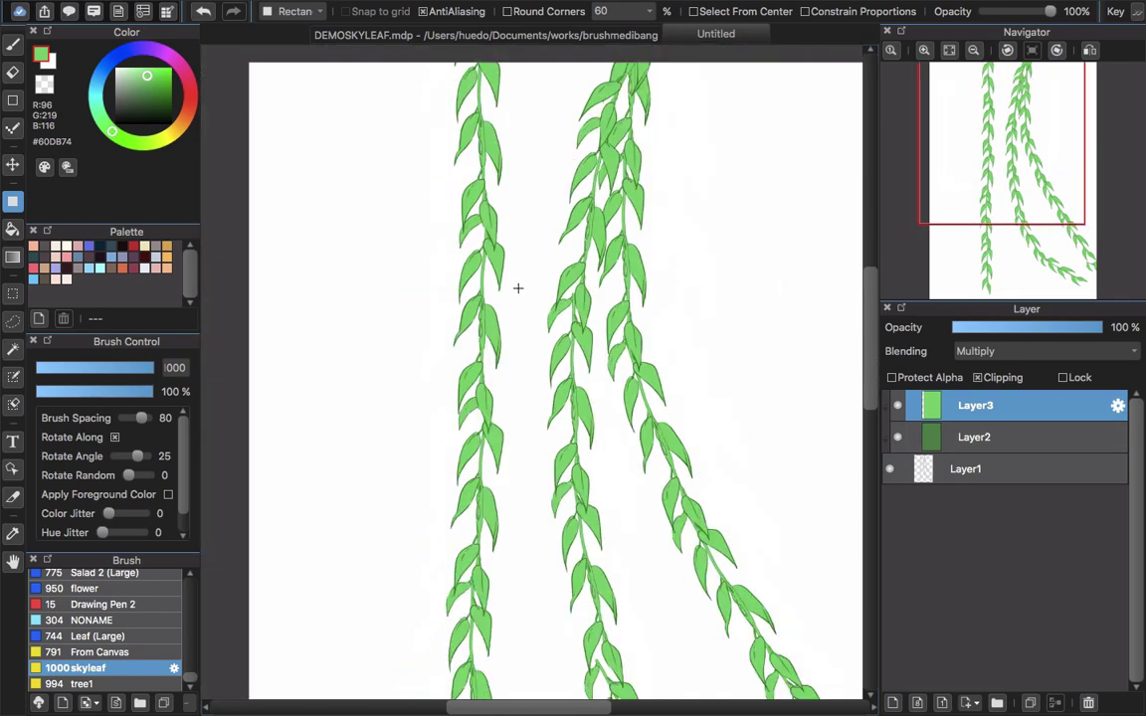
{"action": "scroll", "coordinate": [520, 288], "scroll_direction": "down", "scroll_amount": 1}
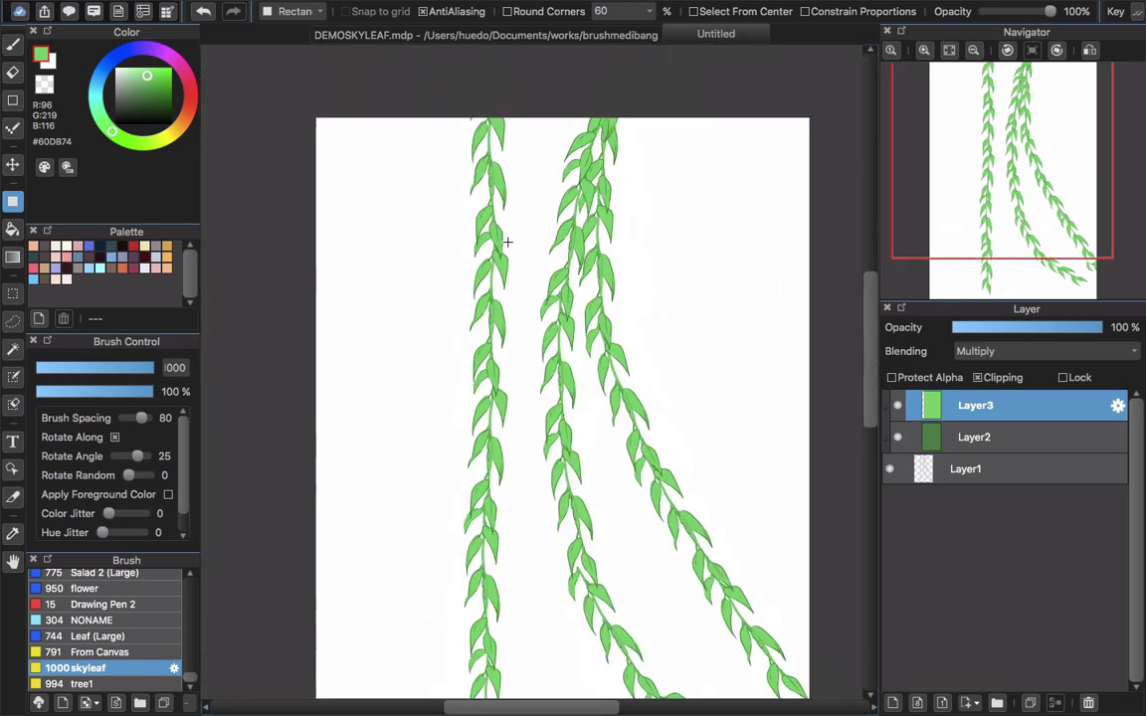
{"action": "left_click_drag", "start_coordinate": [616, 325], "coordinate": [545, 255]}
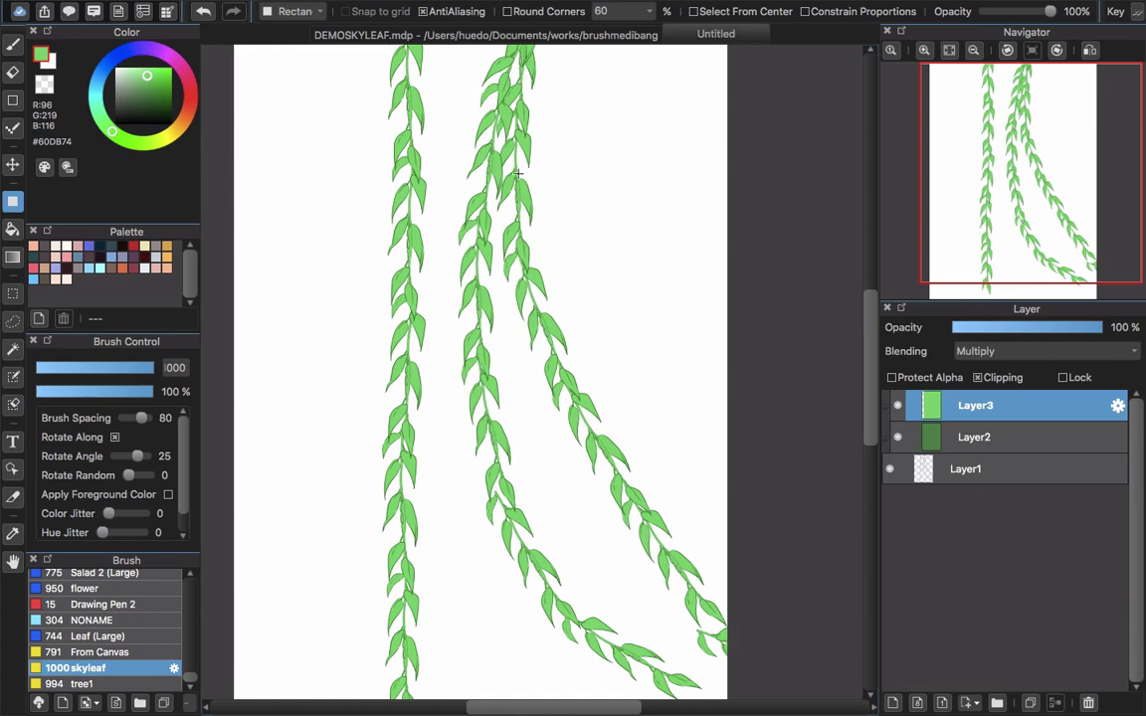
- Add a new clipping layer and shade one leaf near the top of the straight vine with the Watercolor brush in #2C963E
{"action": "left_click", "coordinate": [892, 702]}
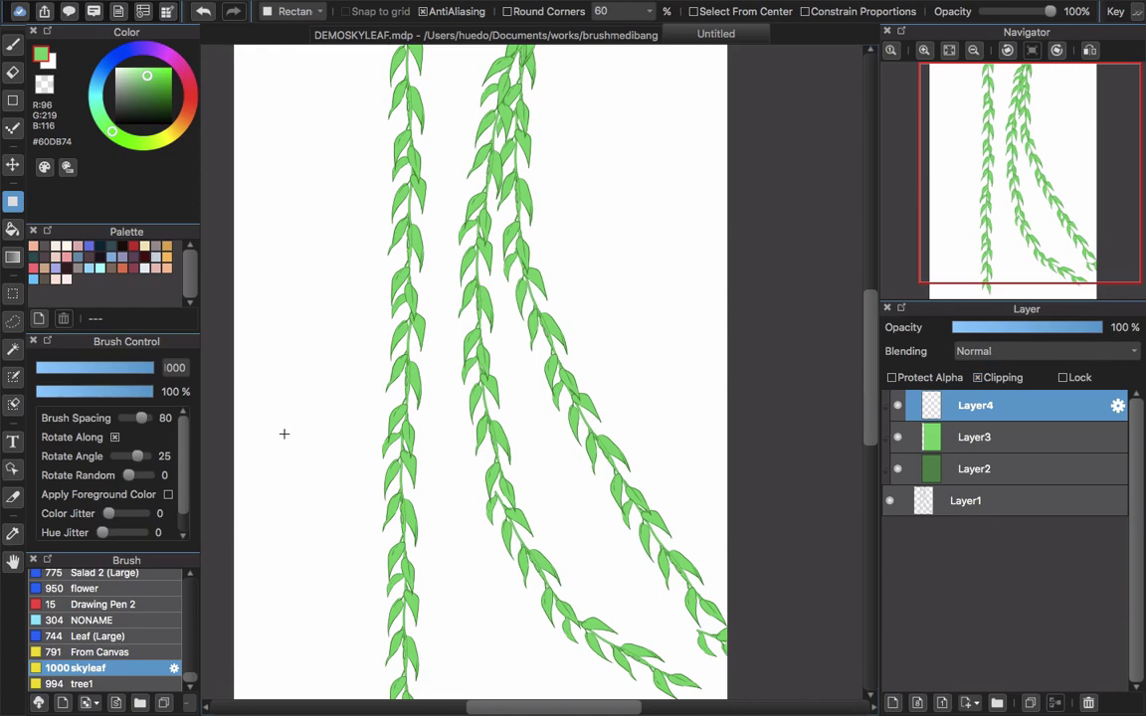
{"action": "scroll", "coordinate": [186, 617], "scroll_direction": "up", "scroll_amount": 15}
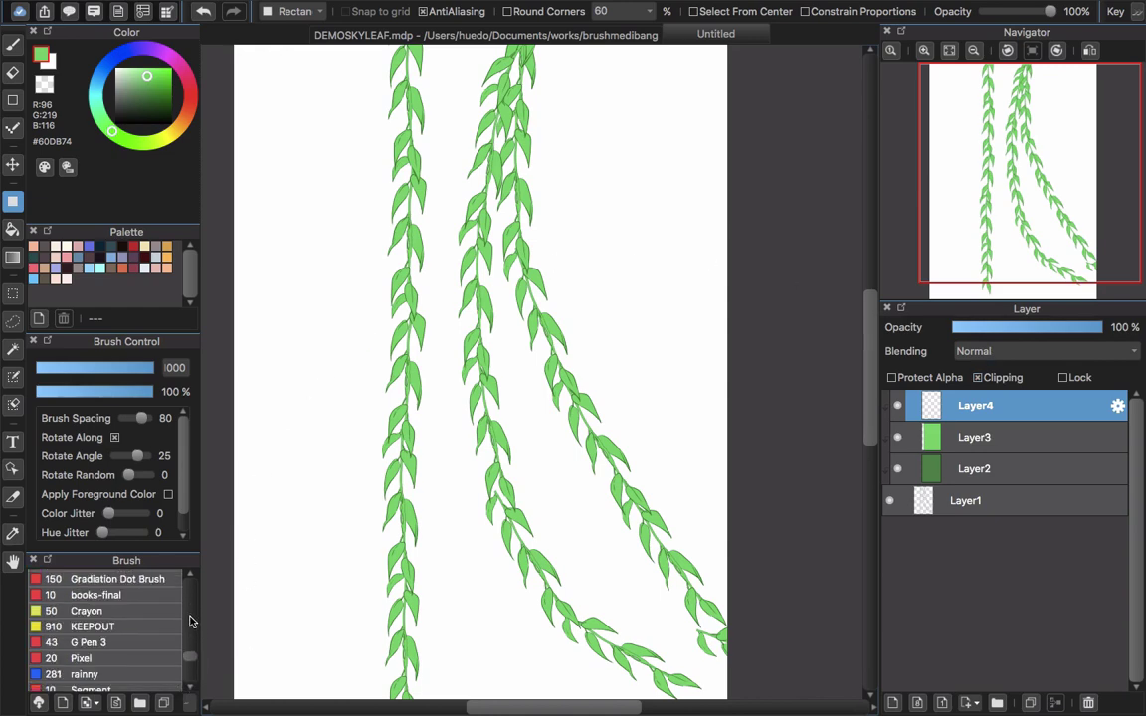
{"action": "left_click", "coordinate": [144, 622]}
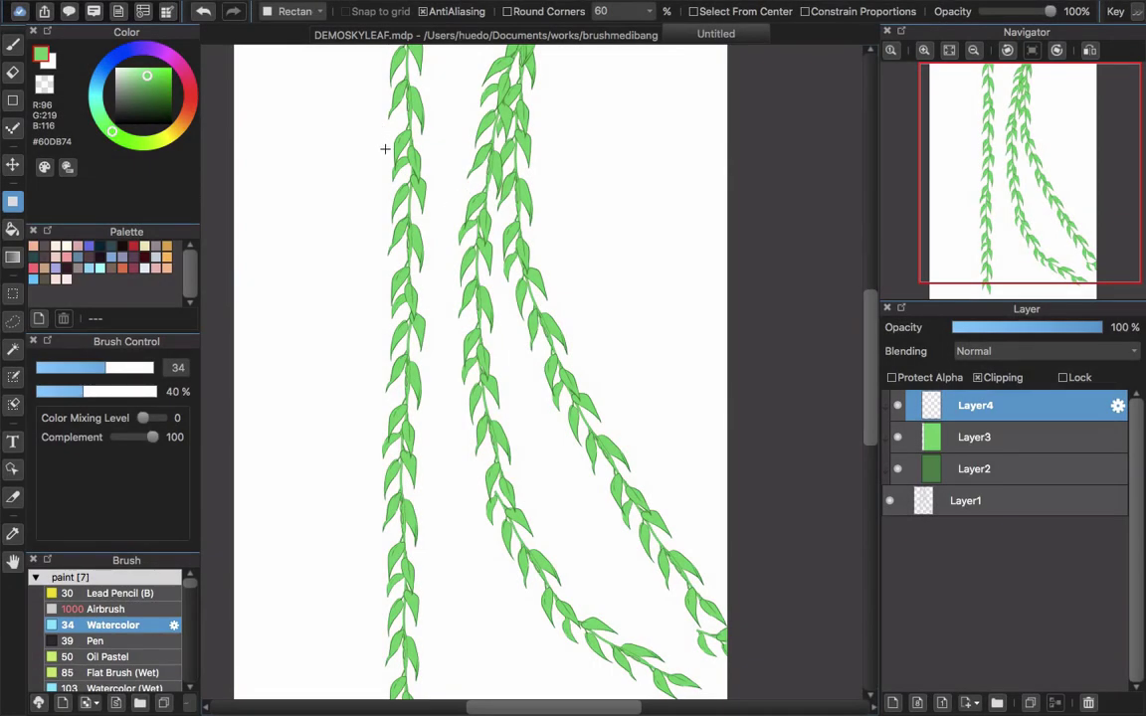
{"action": "key", "text": "b"}
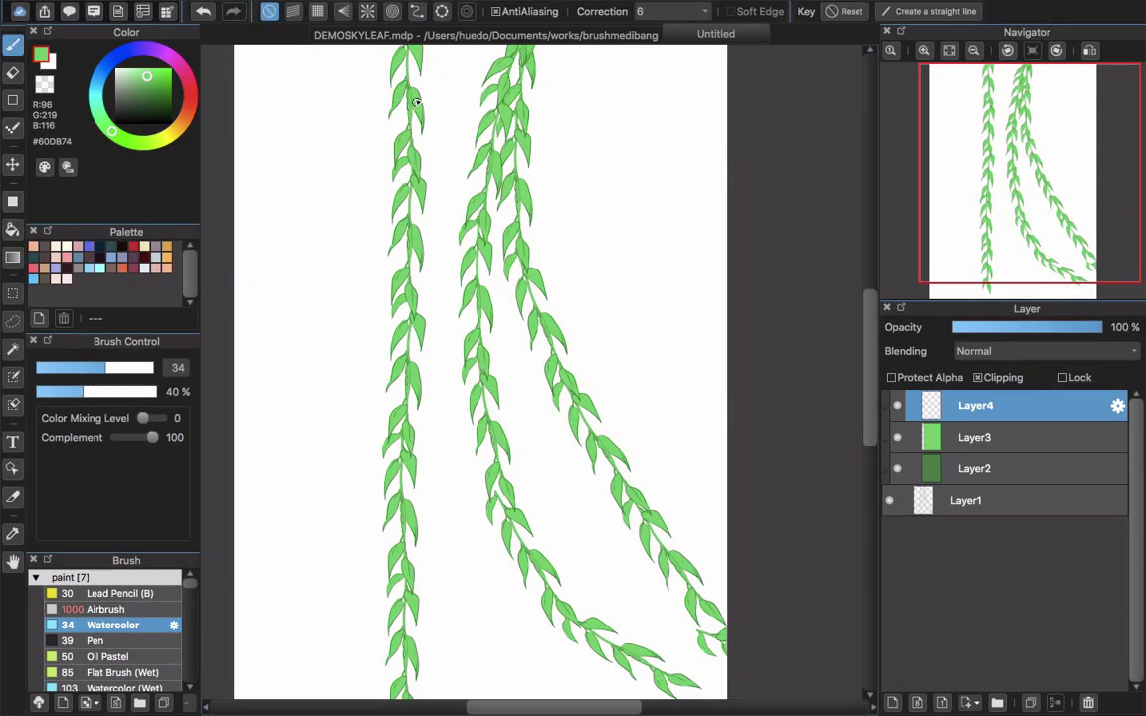
{"action": "left_click_drag", "start_coordinate": [135, 78], "coordinate": [155, 90]}
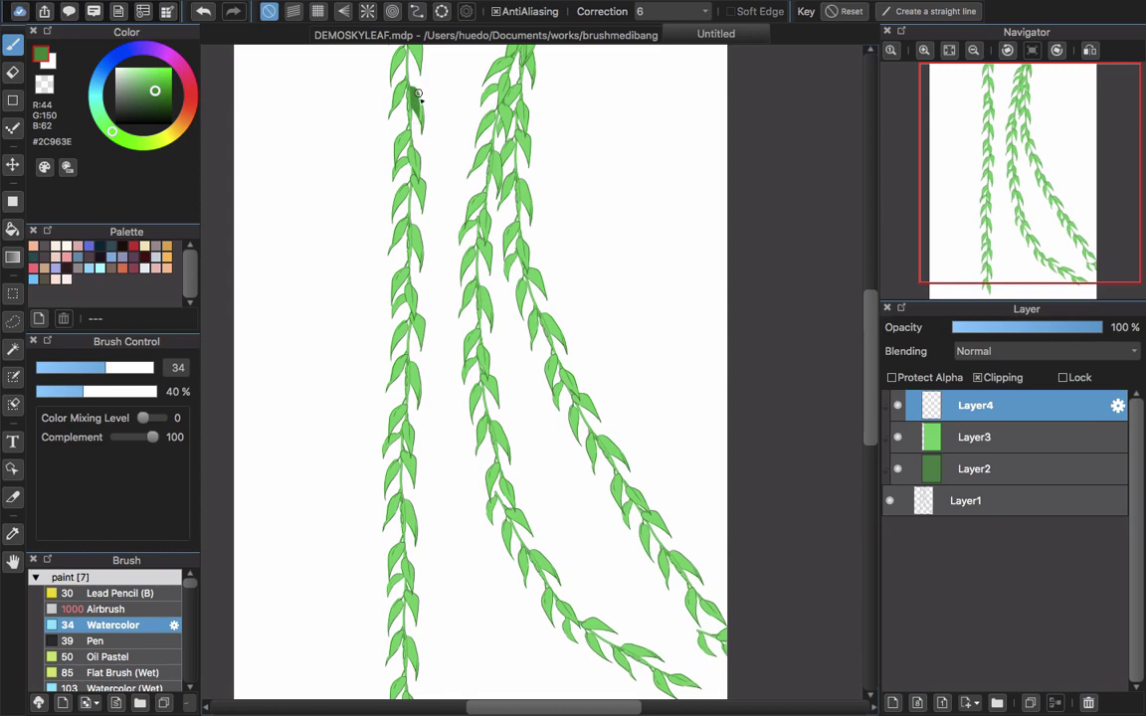
{"action": "left_click_drag", "start_coordinate": [419, 128], "coordinate": [422, 106]}
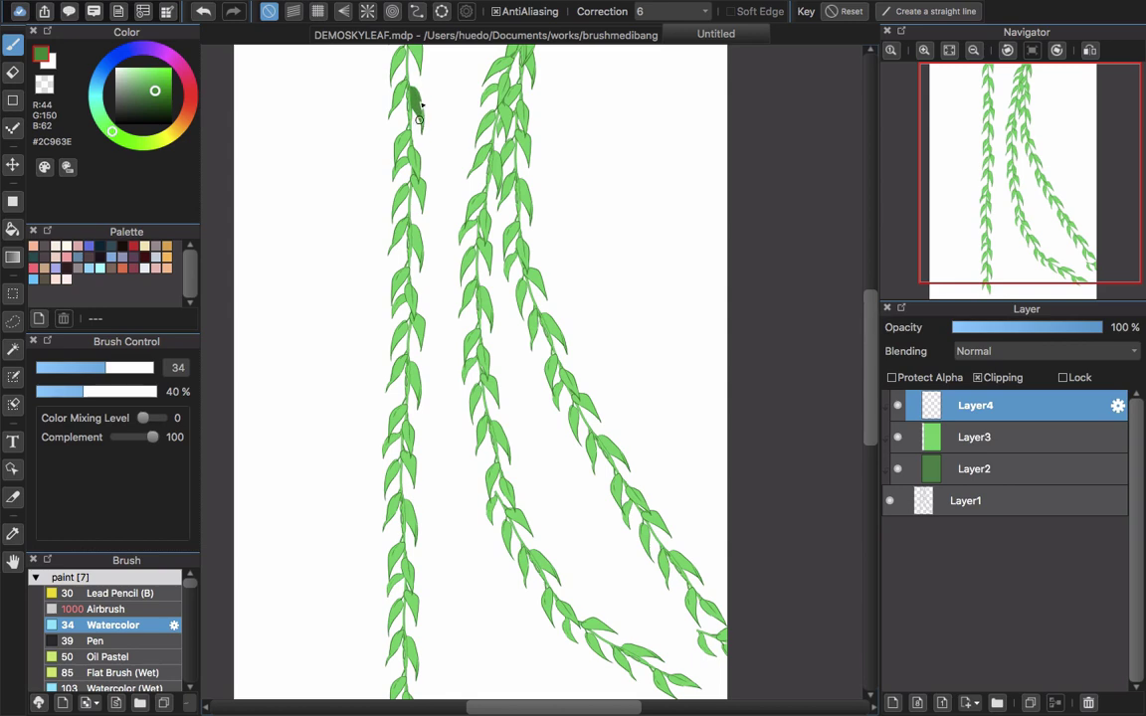
- Set the leaf-shading layer's blending mode to Multiply and check the shaded leaf up close
{"action": "left_click", "coordinate": [999, 351]}
{"action": "left_click", "coordinate": [1002, 370]}
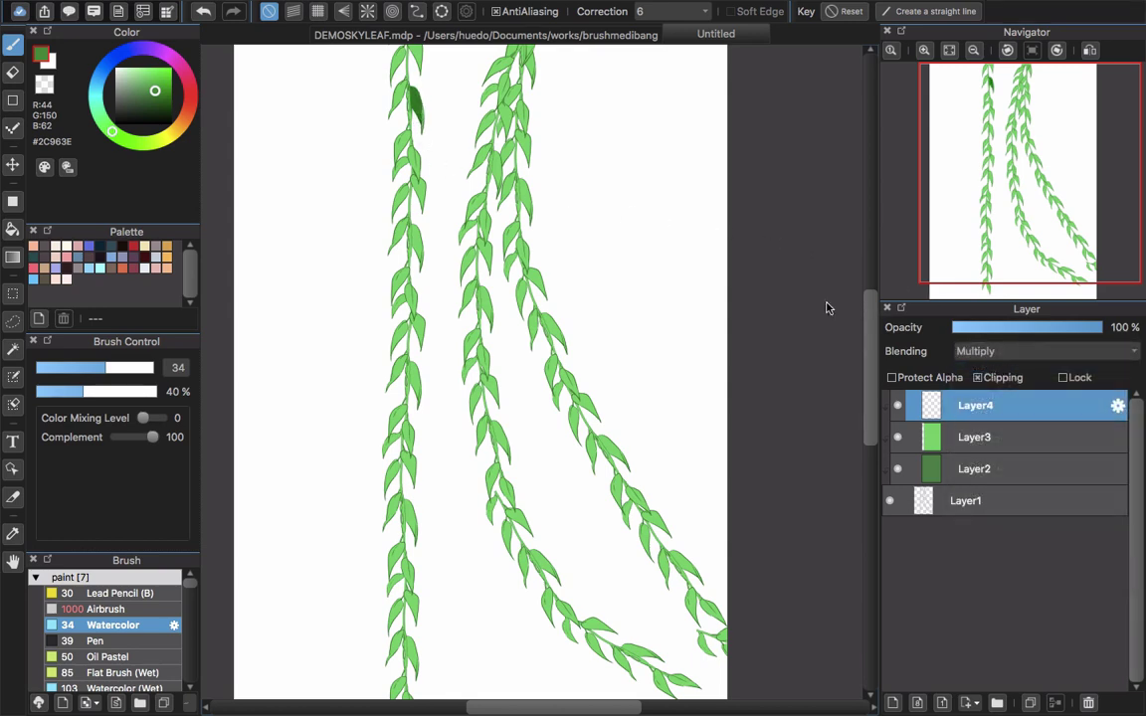
{"action": "scroll", "coordinate": [452, 91], "scroll_direction": "down", "scroll_amount": 4}
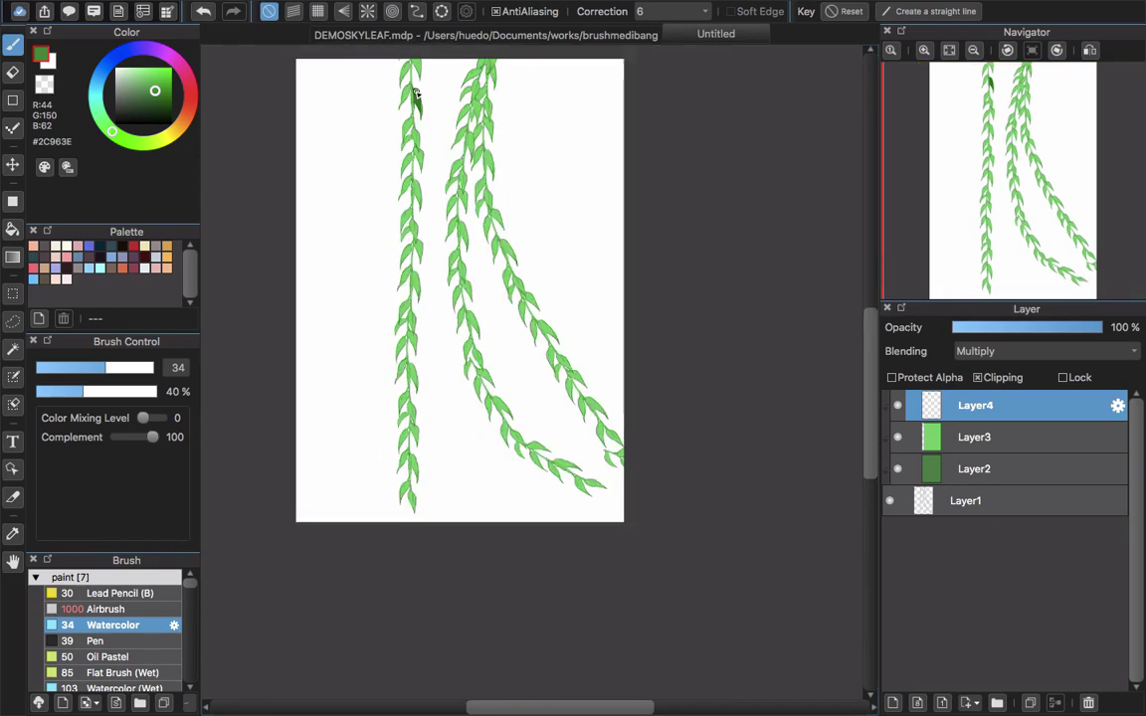
{"action": "scroll", "coordinate": [418, 91], "scroll_direction": "up", "scroll_amount": 6}
{"action": "scroll", "coordinate": [408, 90], "scroll_direction": "up", "scroll_amount": 2}
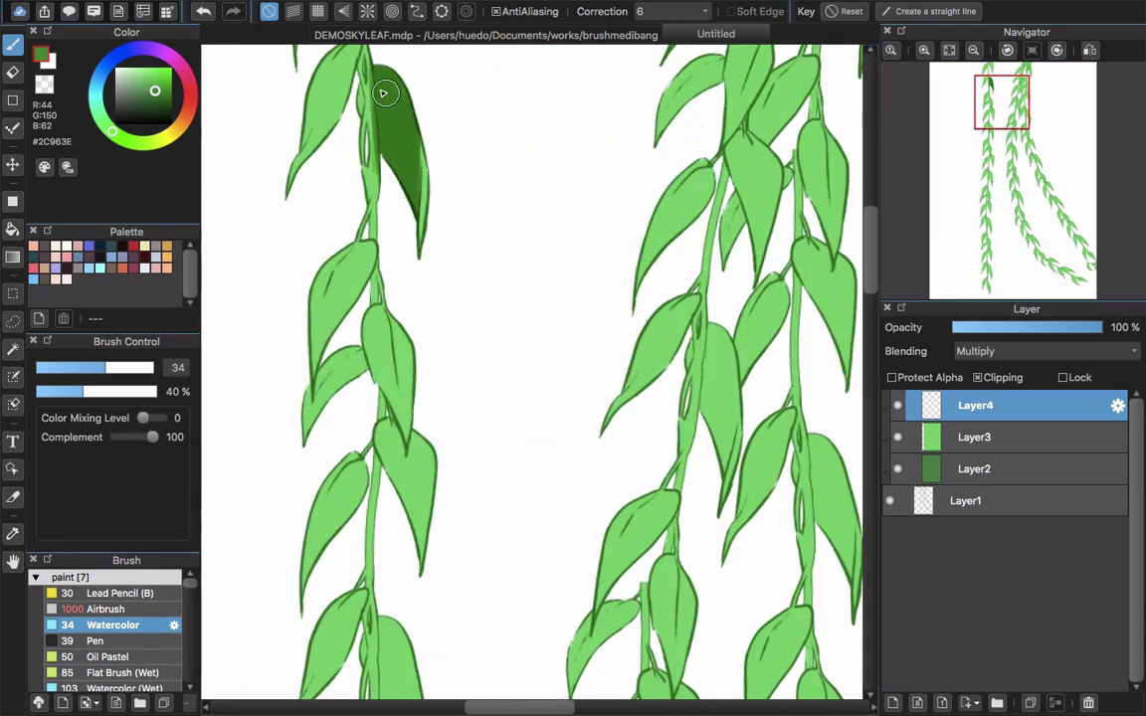
- Compare the Normal and Add blending modes on the shaded leaf and return its layer to Multiply
{"action": "left_click", "coordinate": [1012, 354]}
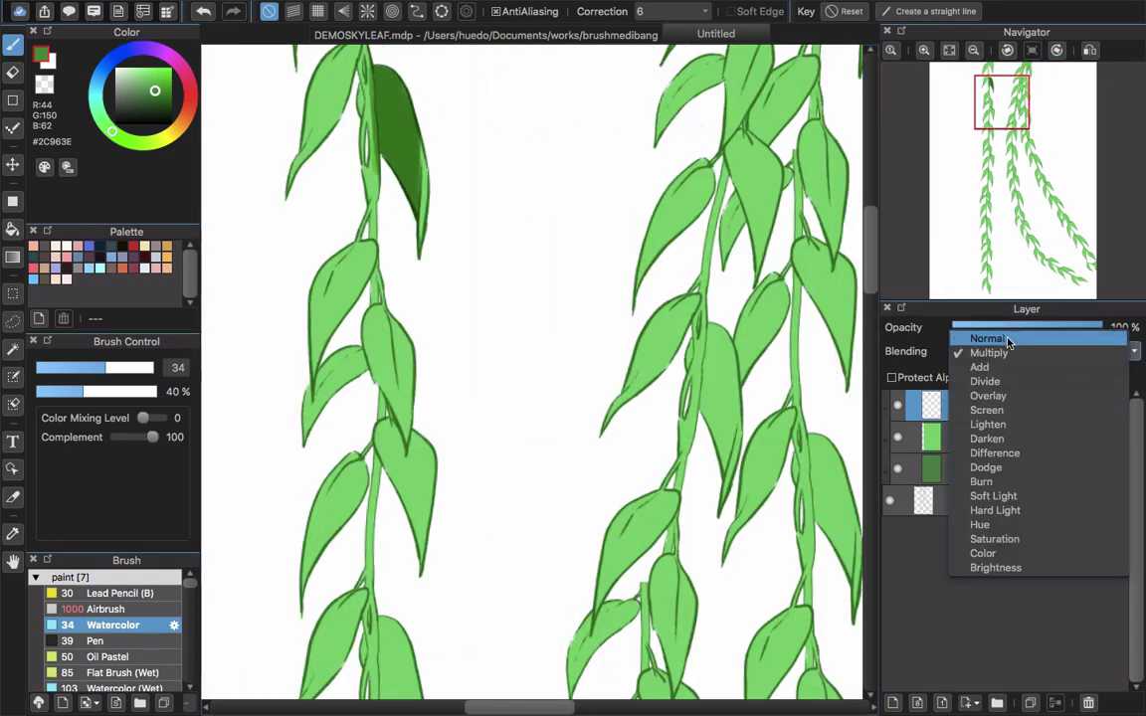
{"action": "left_click", "coordinate": [1010, 338]}
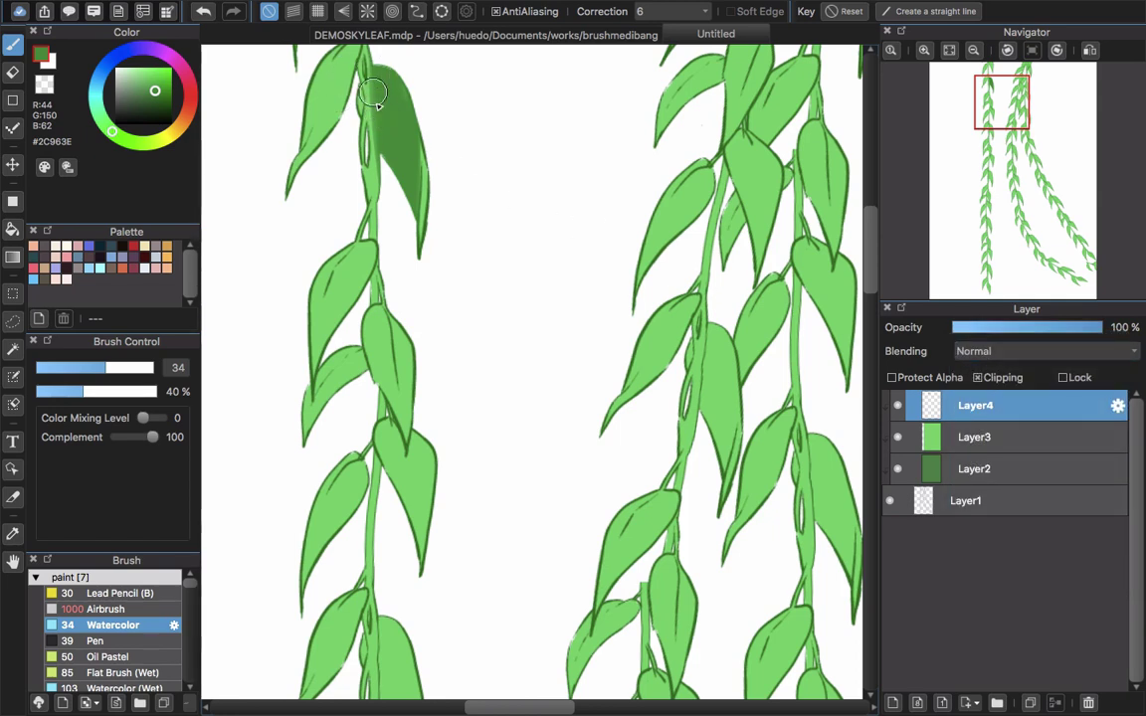
{"action": "left_click", "coordinate": [984, 353]}
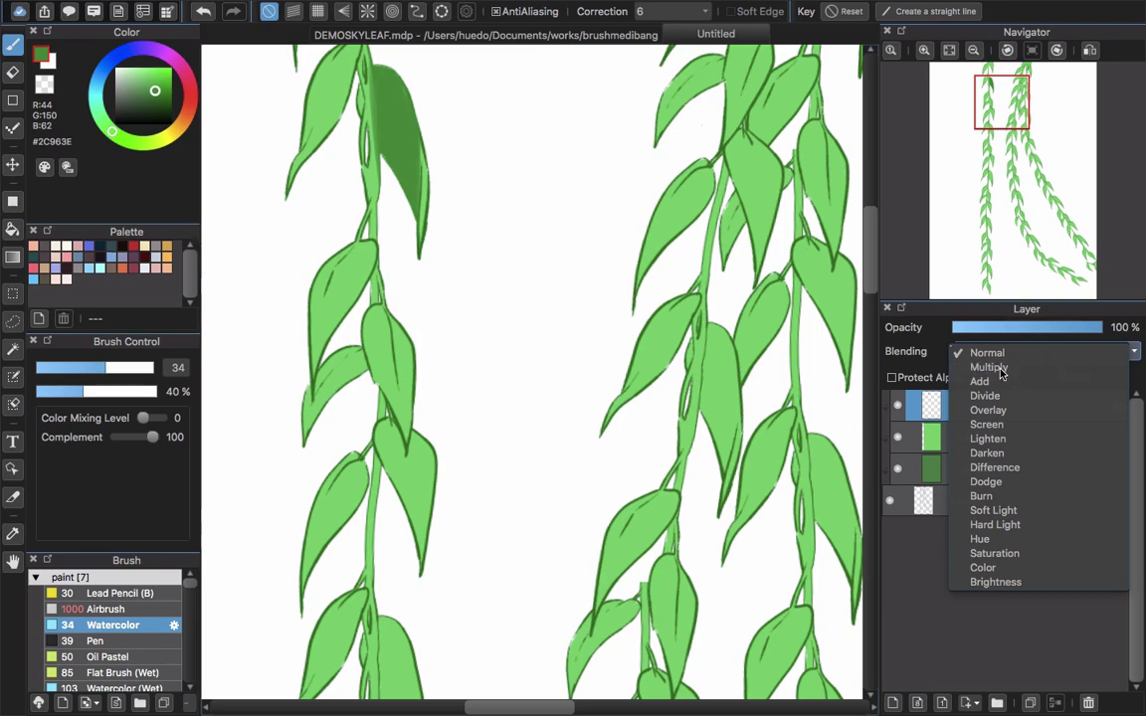
{"action": "left_click", "coordinate": [994, 381]}
{"action": "left_click", "coordinate": [1024, 354]}
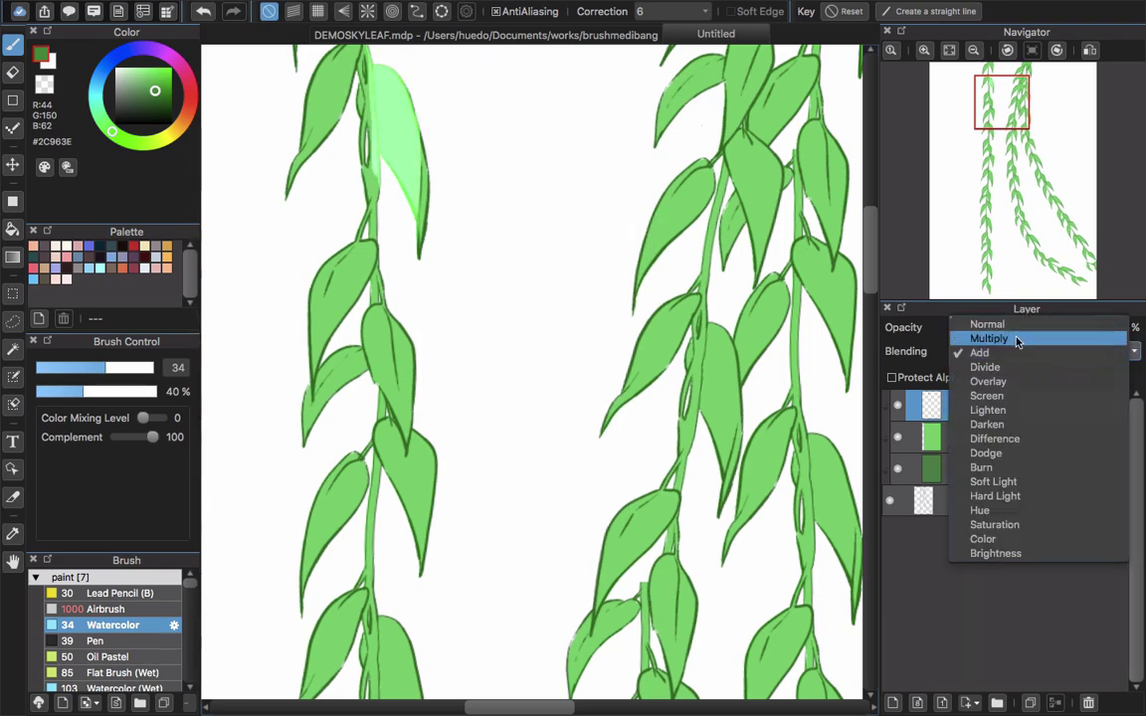
{"action": "left_click", "coordinate": [1016, 338]}
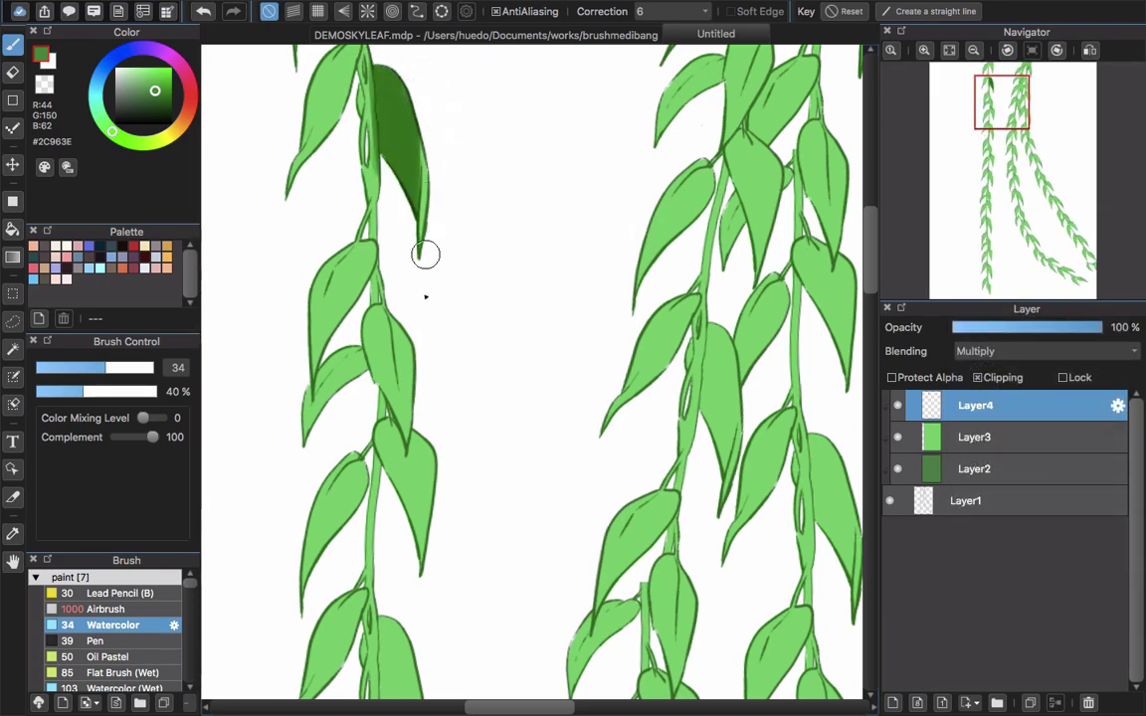
{"action": "scroll", "coordinate": [425, 238], "scroll_direction": "down", "scroll_amount": 2}
{"action": "scroll", "coordinate": [425, 238], "scroll_direction": "down", "scroll_amount": 1}
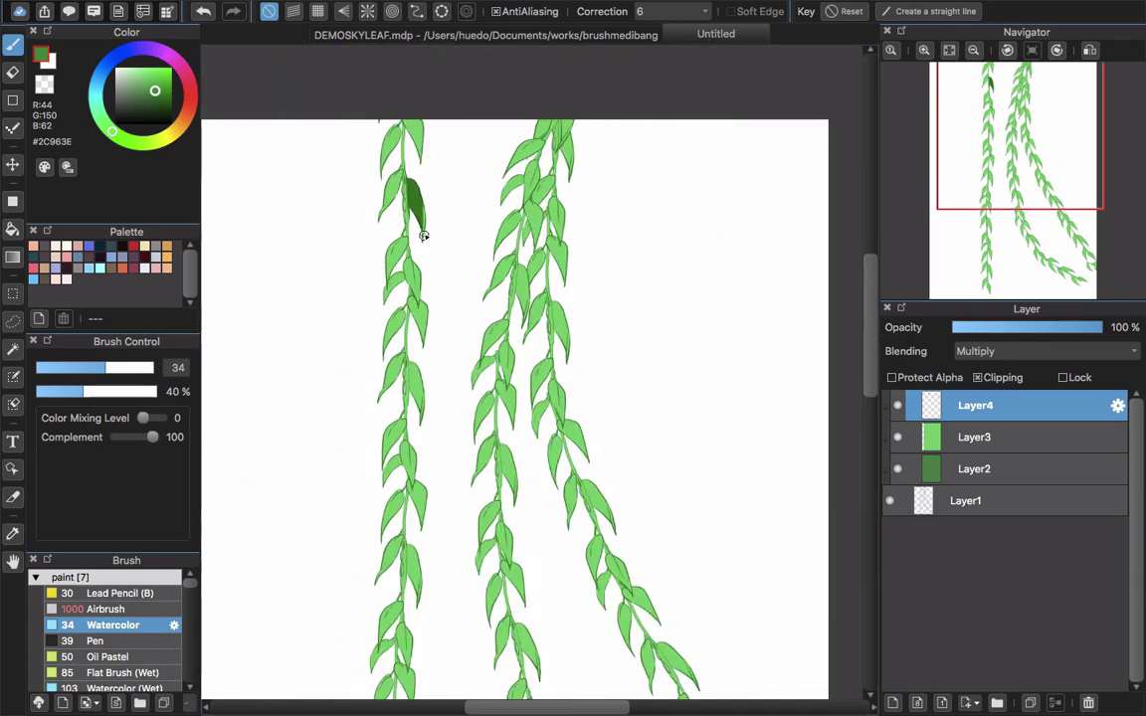
{"action": "scroll", "coordinate": [428, 230], "scroll_direction": "down", "scroll_amount": 1}
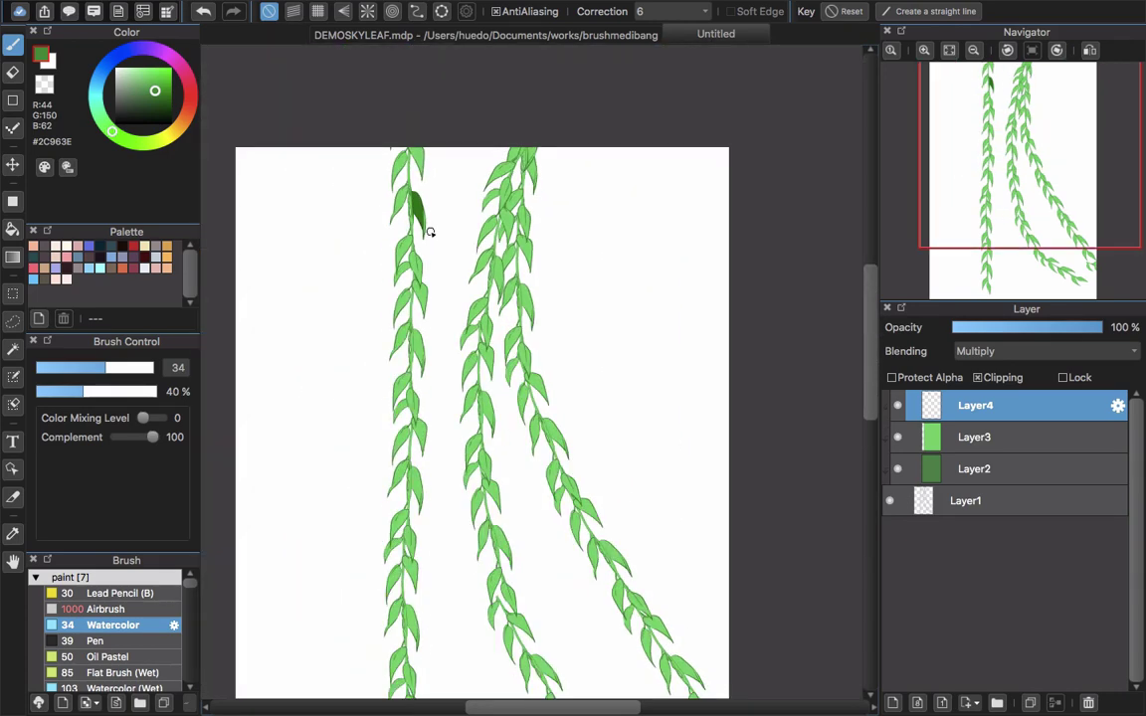
{"action": "scroll", "coordinate": [428, 231], "scroll_direction": "down", "scroll_amount": 1}
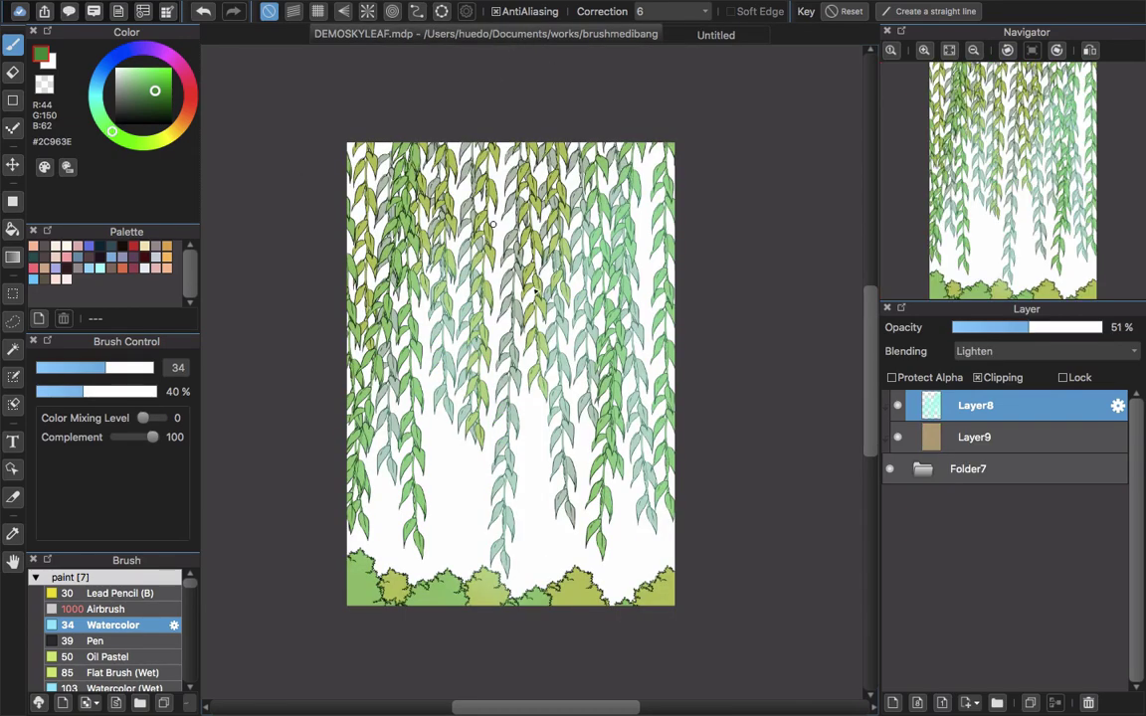
- In the DEMOSKYLEAF document, expand Folder7 and toggle the green vine layers' visibility to examine how the foliage is stacked
{"action": "left_click", "coordinate": [925, 468]}
{"action": "scroll", "coordinate": [1105, 597], "scroll_direction": "down", "scroll_amount": 3}
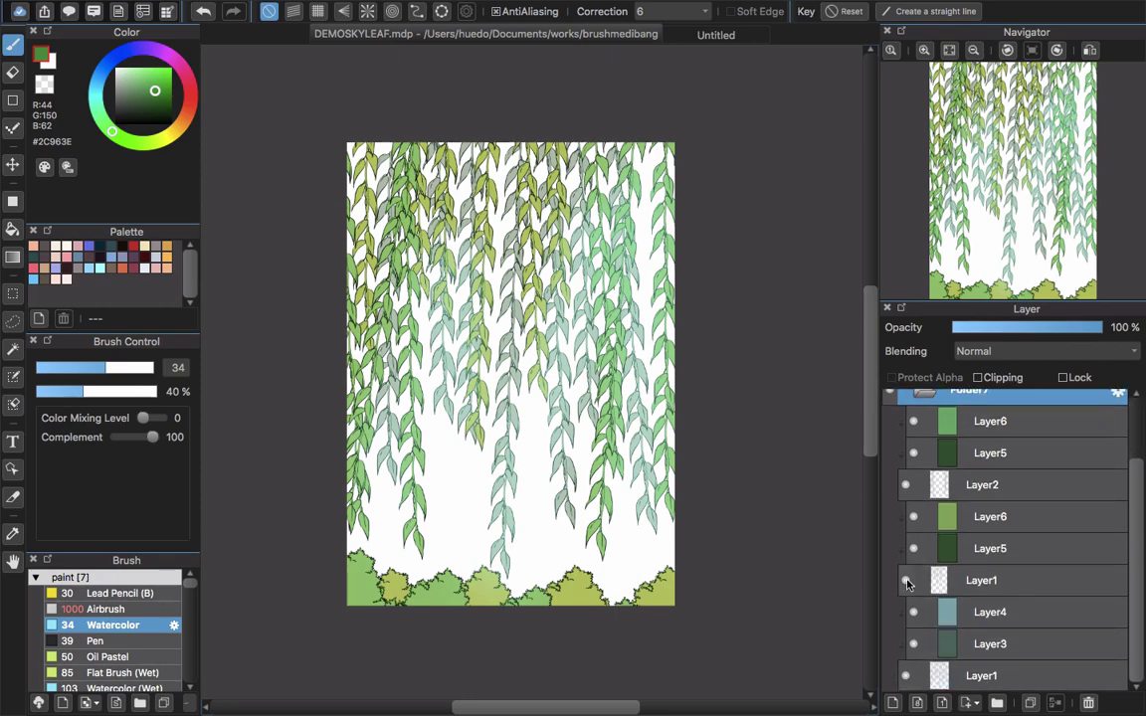
{"action": "left_click", "coordinate": [905, 580]}
{"action": "left_click", "coordinate": [905, 484]}
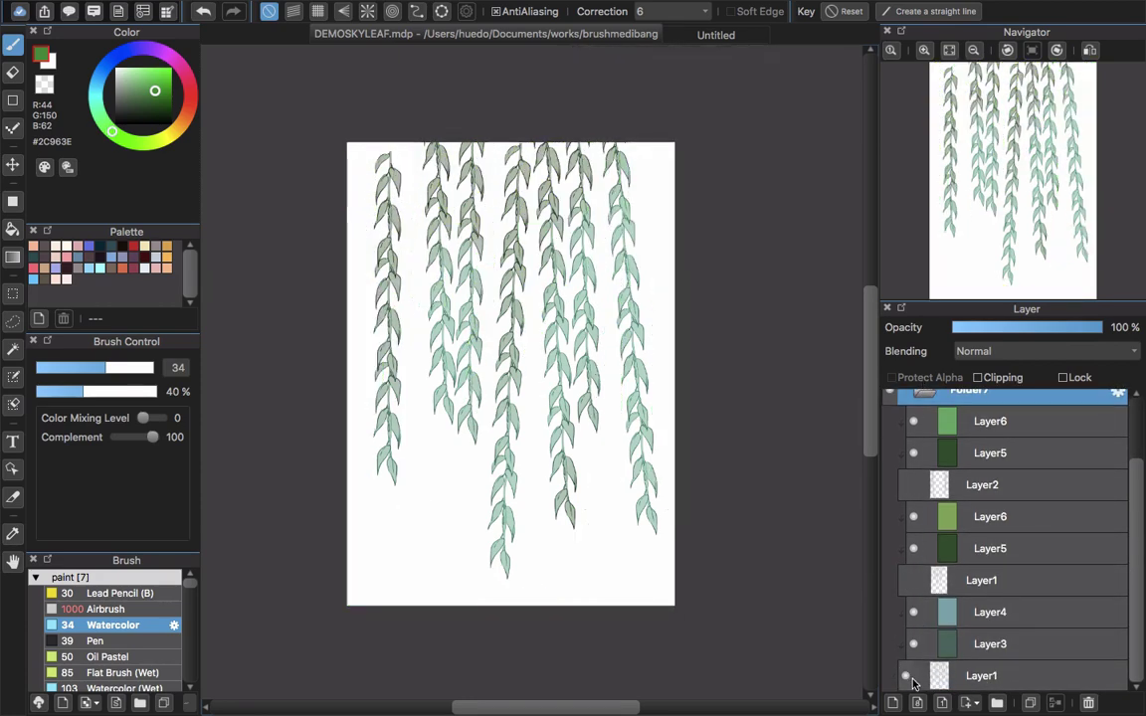
{"action": "left_click", "coordinate": [905, 579]}
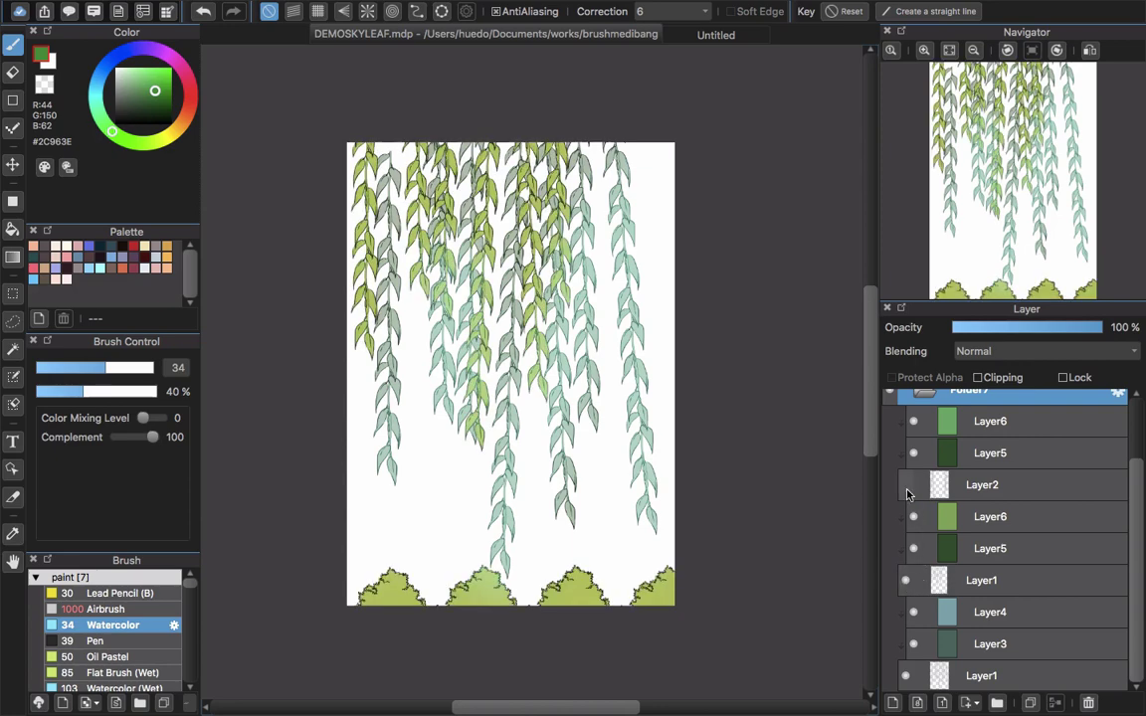
{"action": "left_click", "coordinate": [905, 484]}
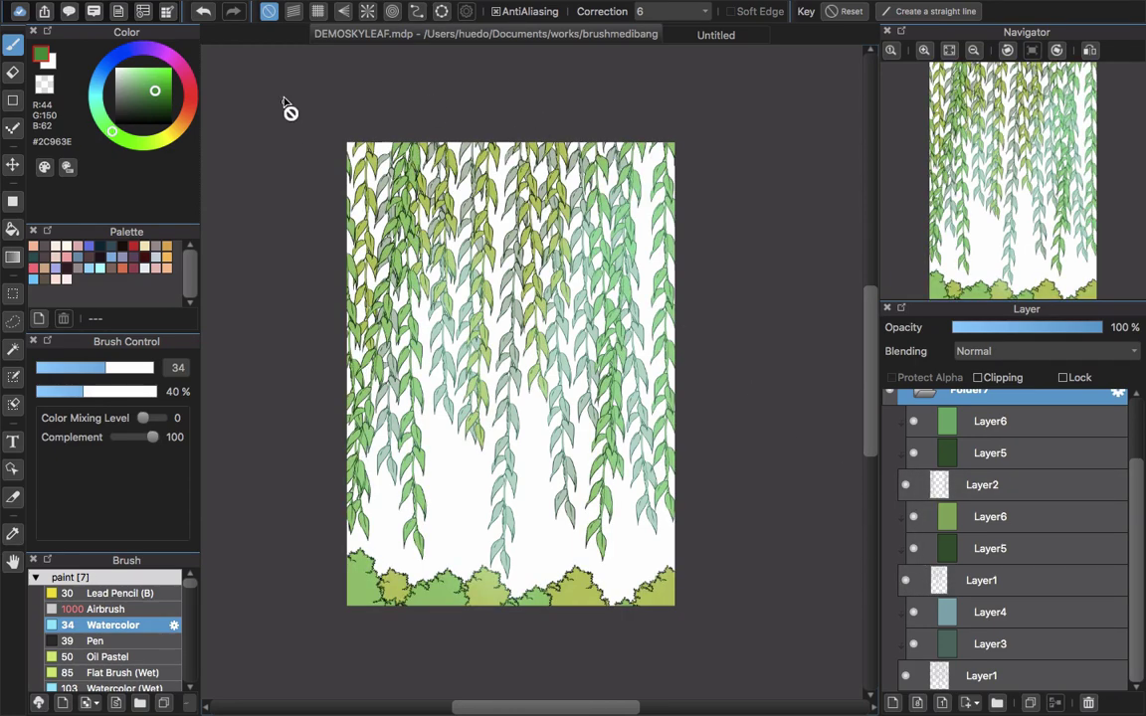
- Return to the Untitled canvas and add a new unclipped layer beneath Layer1
{"action": "left_click", "coordinate": [712, 36]}
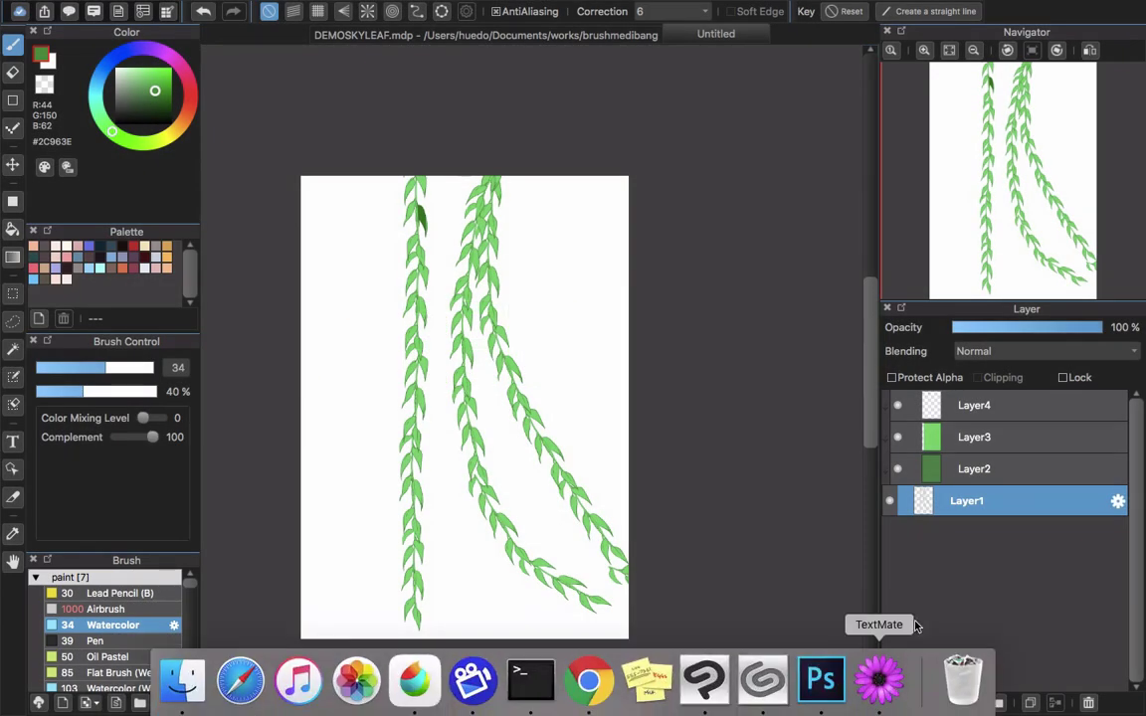
{"action": "left_click", "coordinate": [894, 703]}
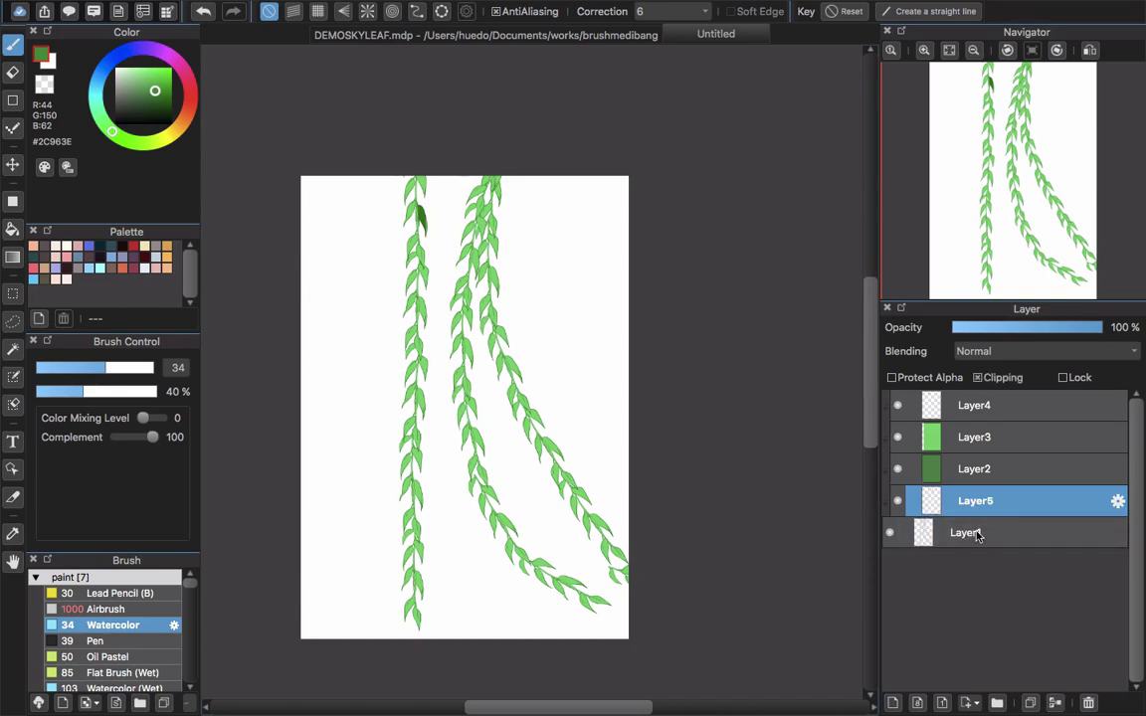
{"action": "left_click_drag", "start_coordinate": [978, 505], "coordinate": [981, 542]}
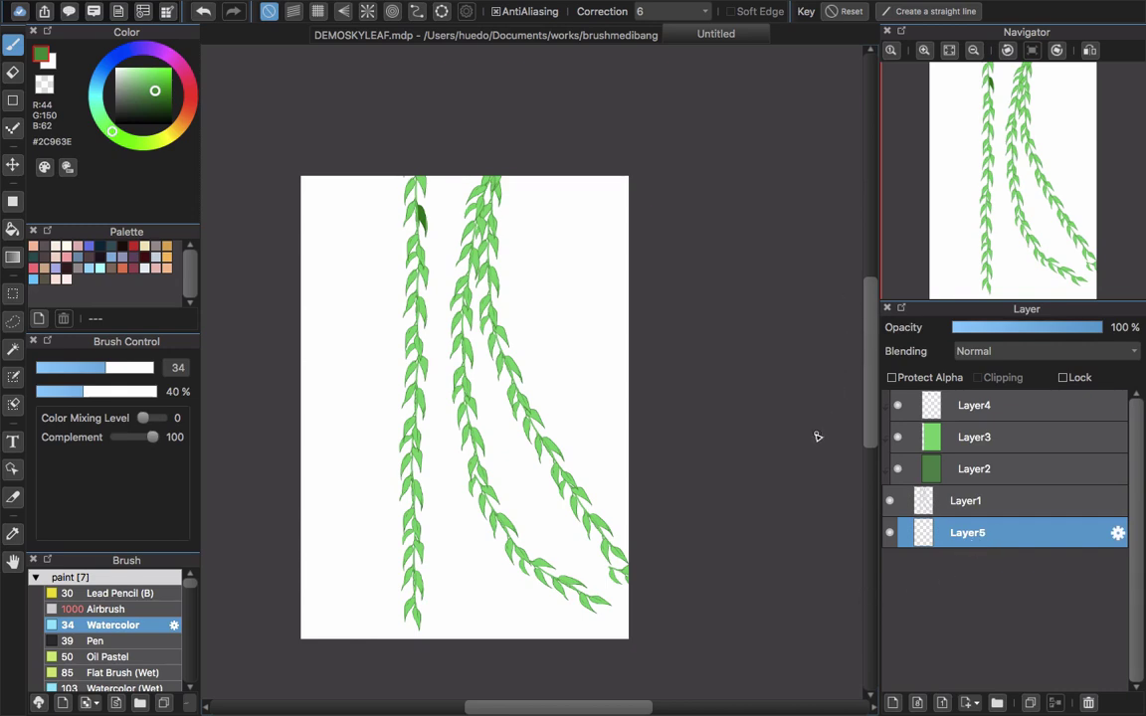
- Paint two overlapping rows of bush outlines across the bottom of the canvas with the tree1 brush
{"action": "scroll", "coordinate": [192, 600], "scroll_direction": "down", "scroll_amount": 10}
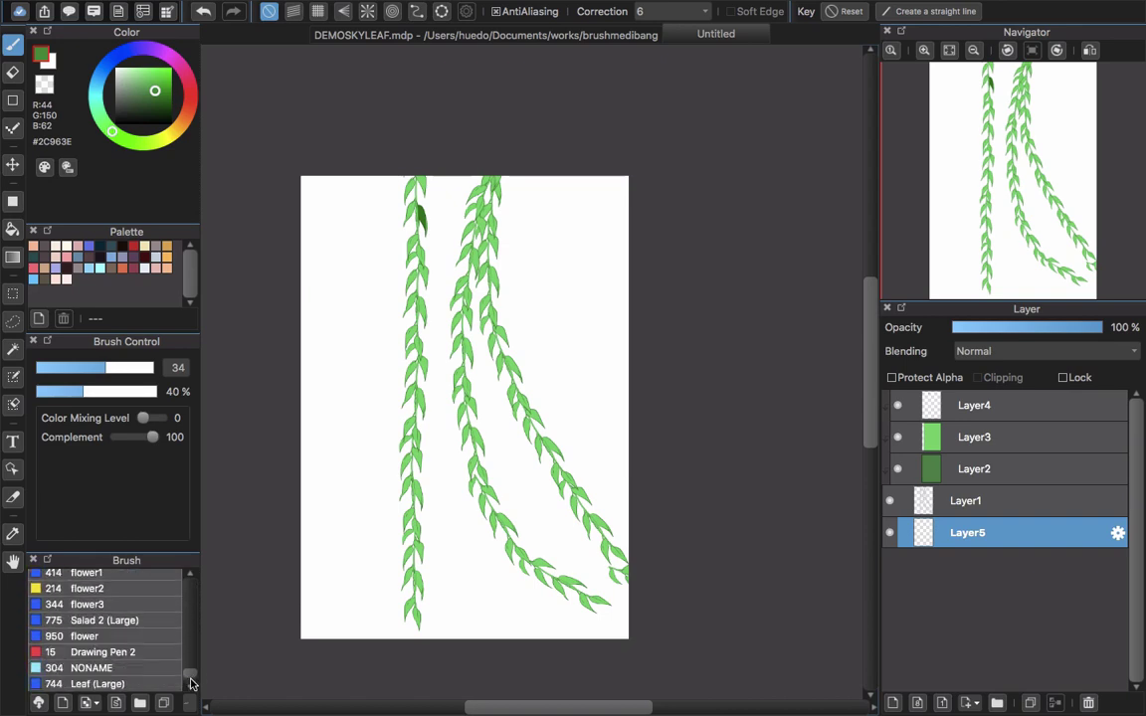
{"action": "left_click", "coordinate": [141, 684]}
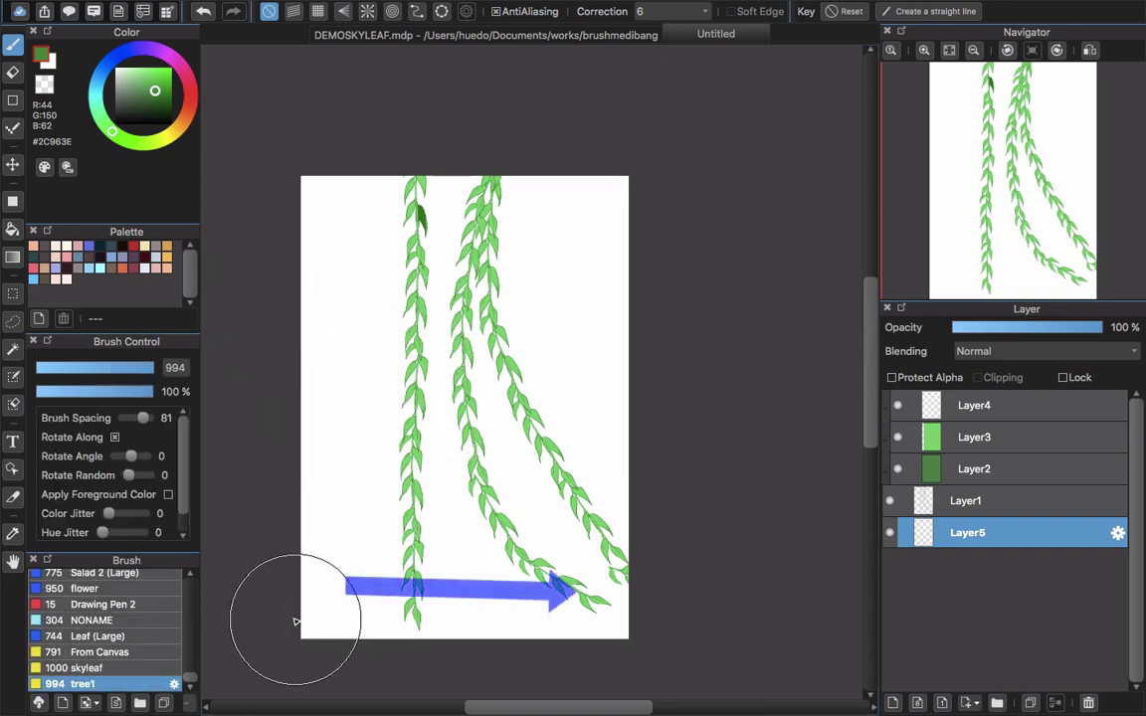
{"action": "mouse_move", "coordinate": [273, 565]}
{"action": "left_mouse_down"}
{"action": "mouse_move", "coordinate": [307, 615]}
{"action": "mouse_move", "coordinate": [677, 617]}
{"action": "left_mouse_up"}
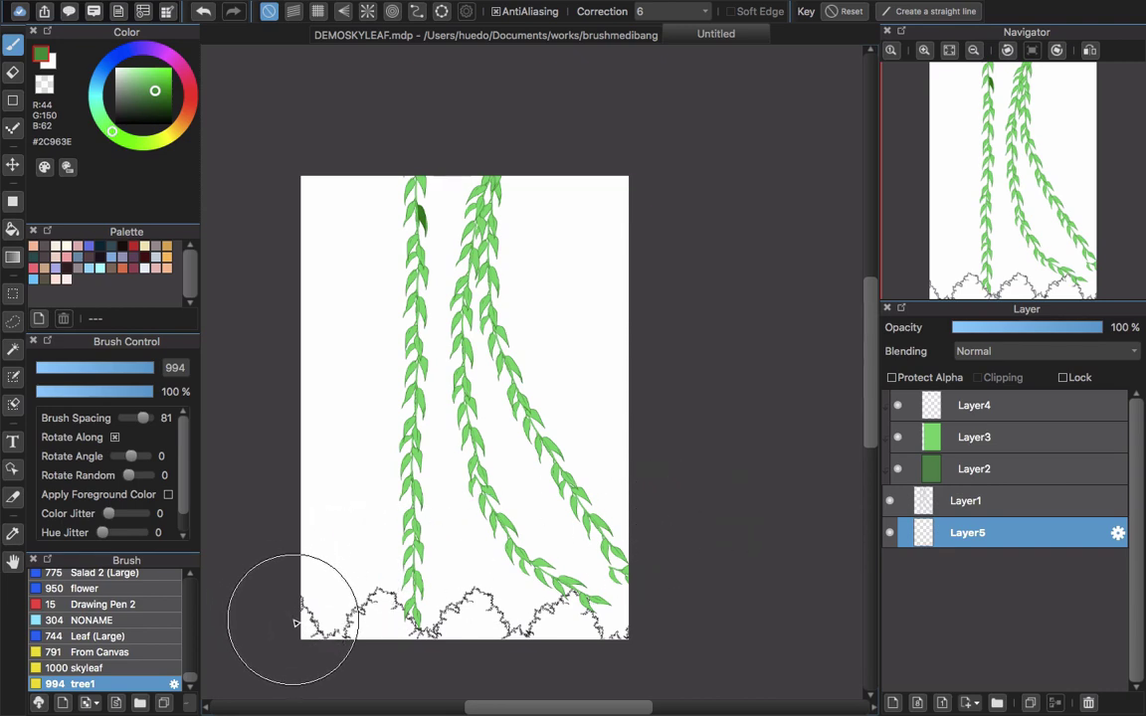
{"action": "mouse_move", "coordinate": [289, 611]}
{"action": "left_mouse_down"}
{"action": "mouse_move", "coordinate": [720, 602]}
{"action": "mouse_move", "coordinate": [714, 622]}
{"action": "left_mouse_up"}
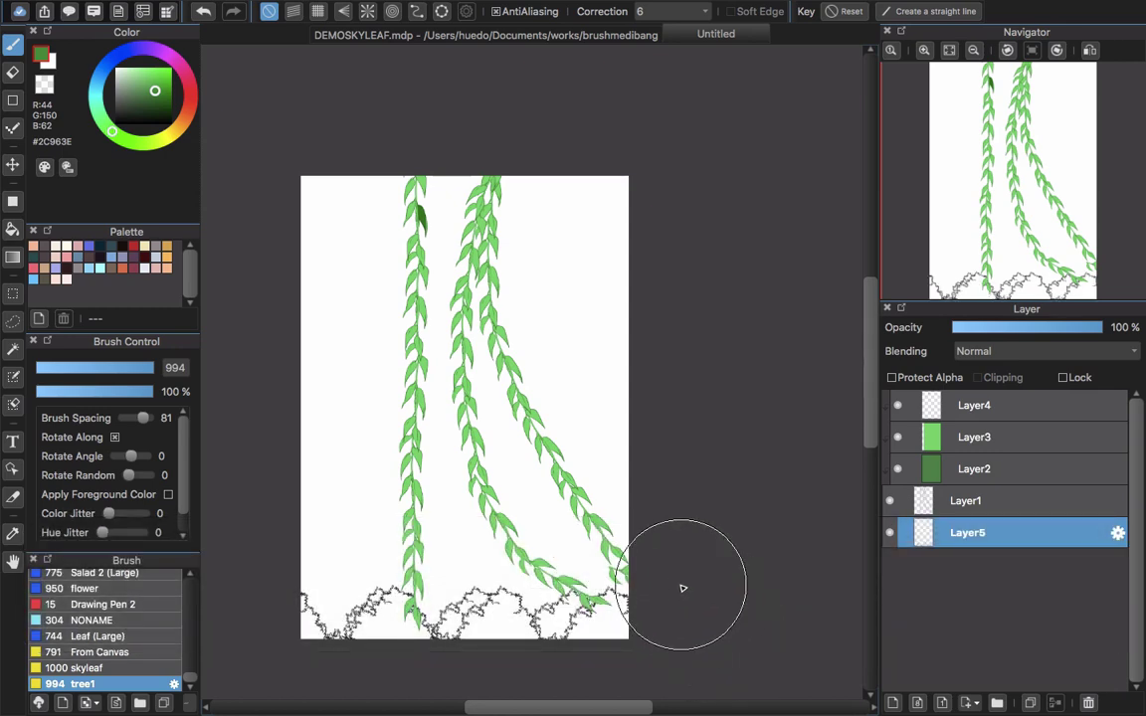
- Add a clipping layer above the bush outlines and set its blending mode to Screen
{"action": "left_click", "coordinate": [893, 702]}
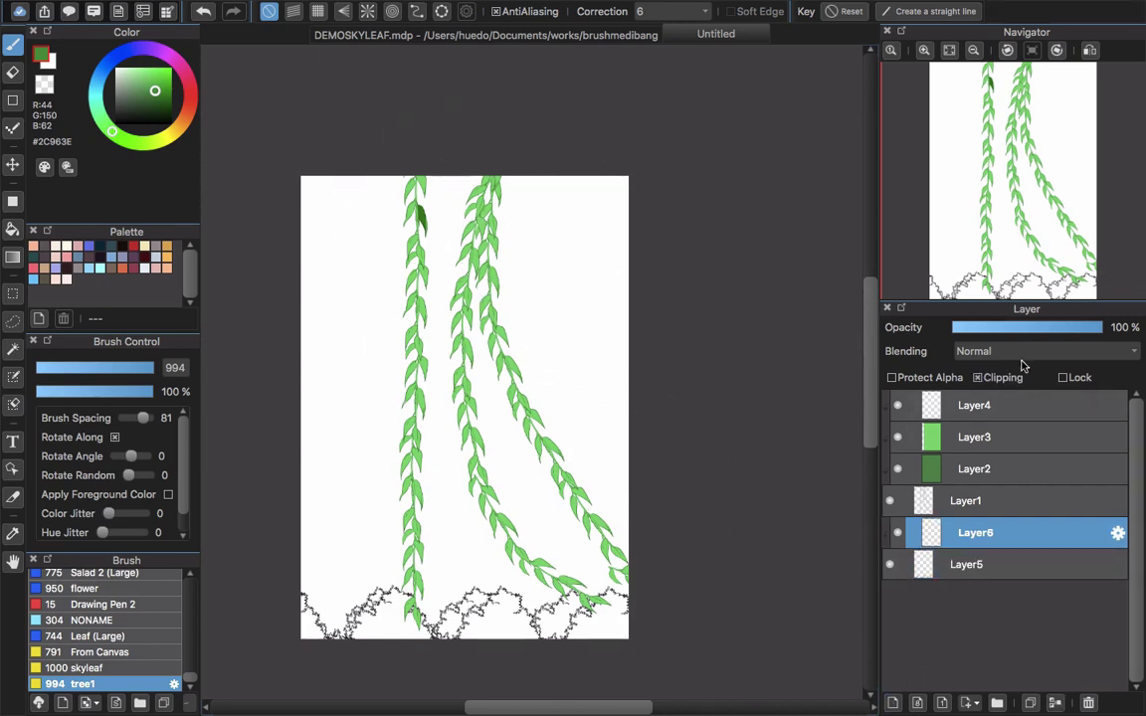
{"action": "left_click", "coordinate": [980, 351]}
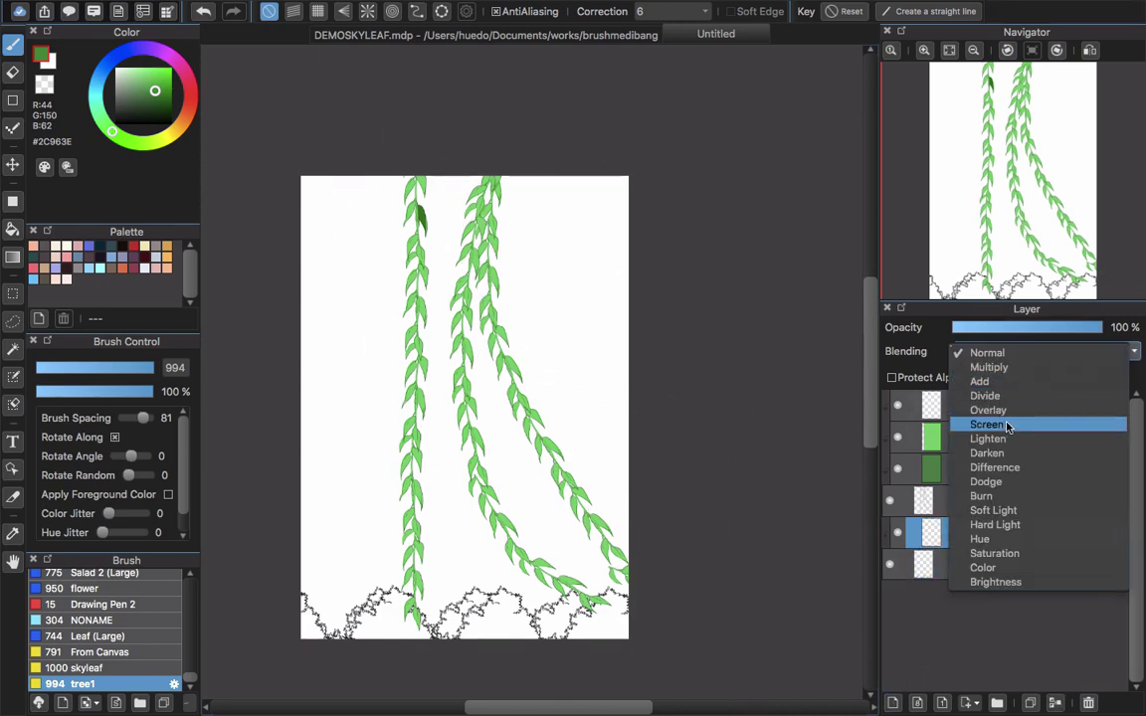
{"action": "left_click", "coordinate": [1013, 425]}
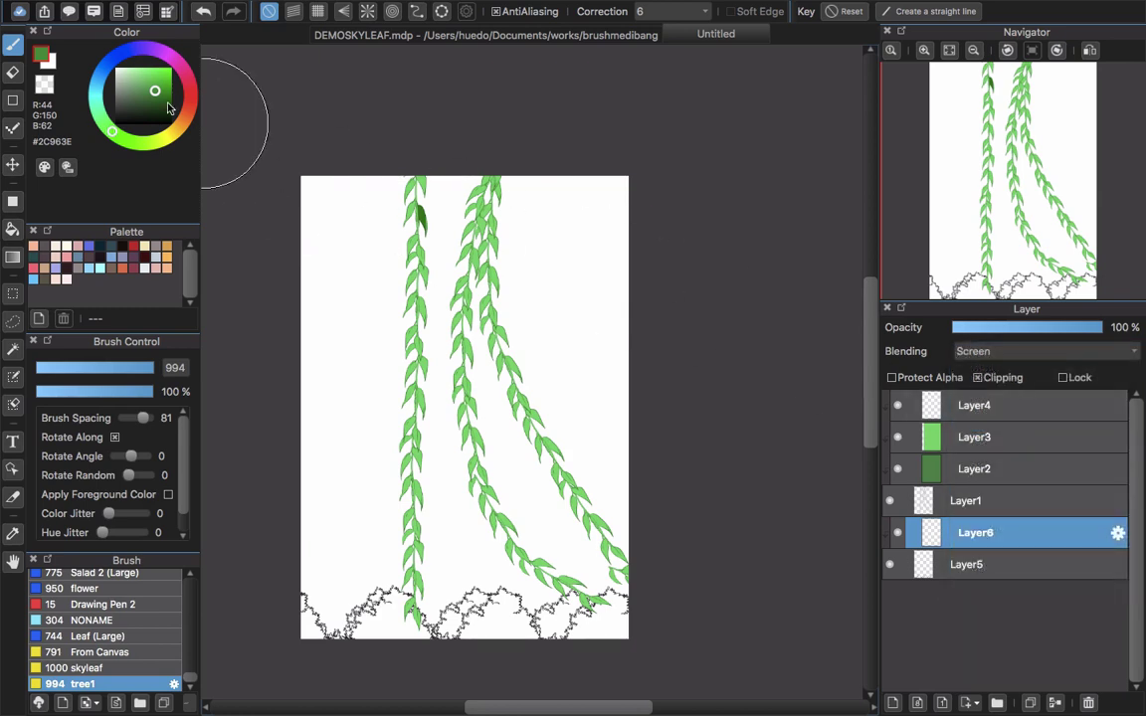
- Draw a filled dark green #1A3E20 rectangle over the lower canvas to colour the bush outlines
{"action": "left_click", "coordinate": [13, 203]}
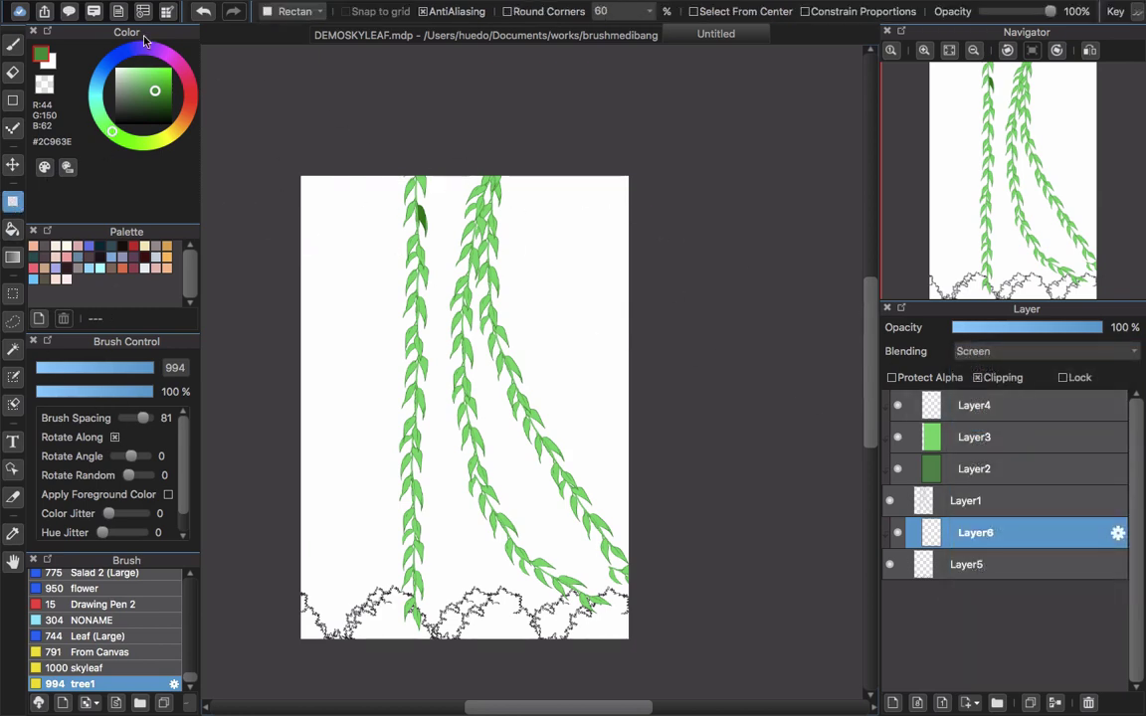
{"action": "left_click", "coordinate": [148, 109]}
{"action": "left_click_drag", "start_coordinate": [228, 363], "coordinate": [636, 712]}
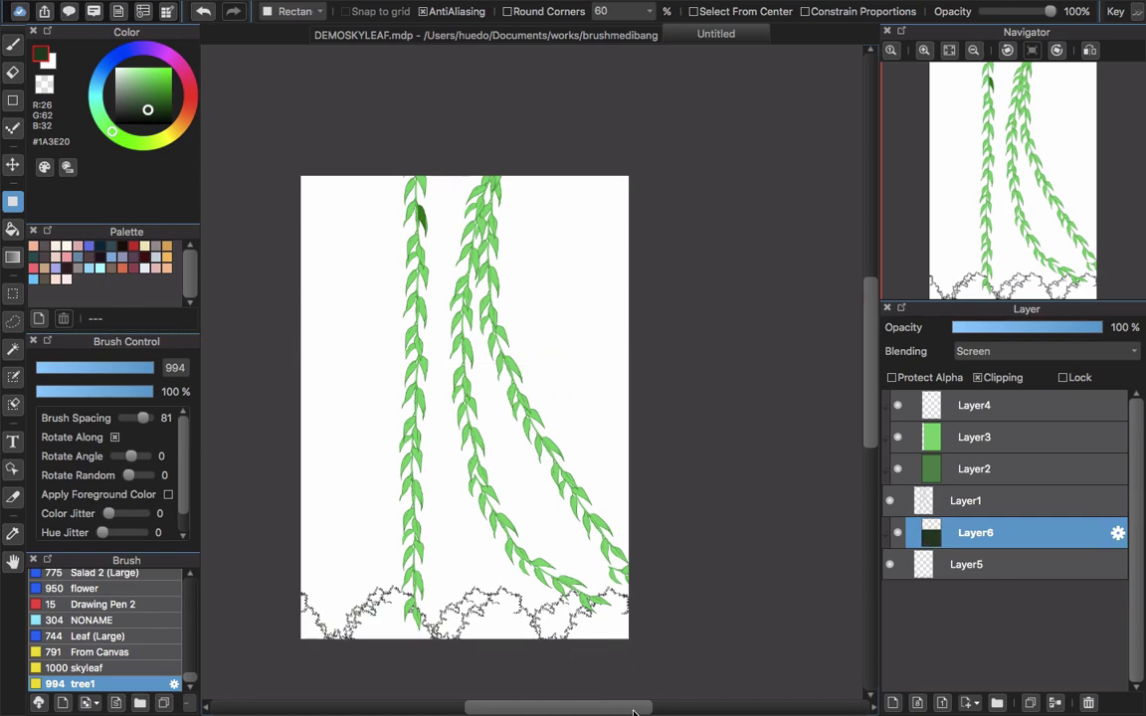
- Add another clipping layer above the dark green bush layer and set its blending mode to Multiply
{"action": "left_click", "coordinate": [893, 704]}
{"action": "left_click", "coordinate": [1002, 378]}
{"action": "left_click", "coordinate": [1025, 351]}
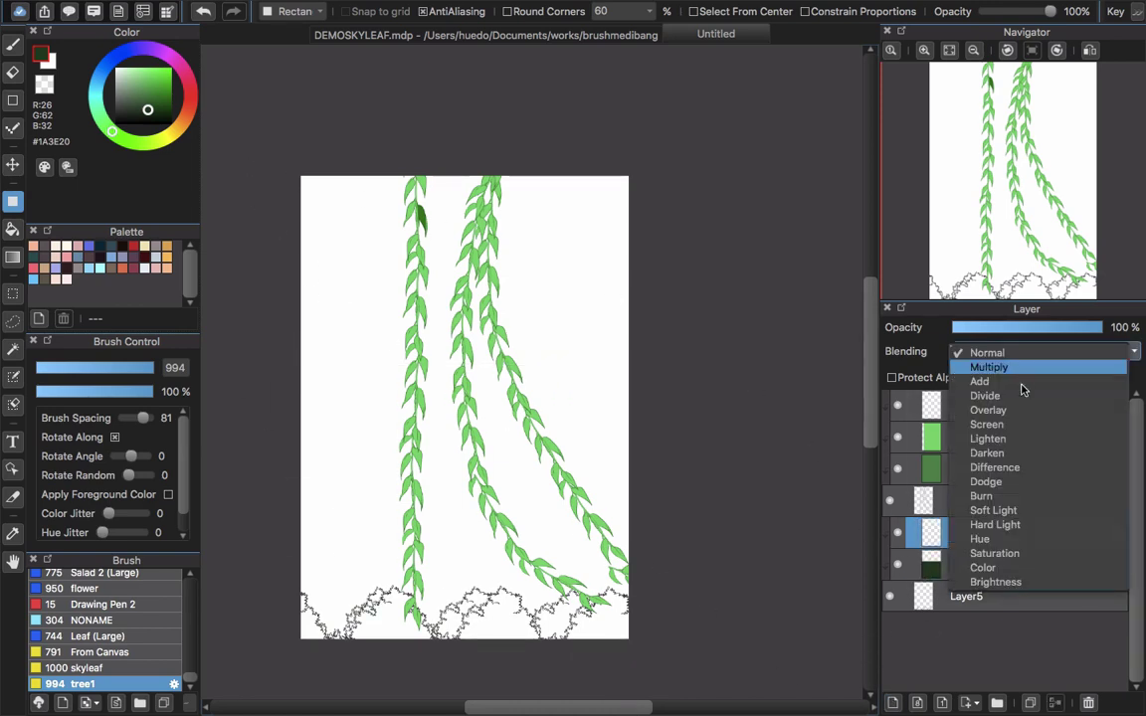
{"action": "left_click", "coordinate": [1030, 367]}
{"action": "left_click", "coordinate": [1036, 357]}
{"action": "left_click", "coordinate": [1031, 370]}
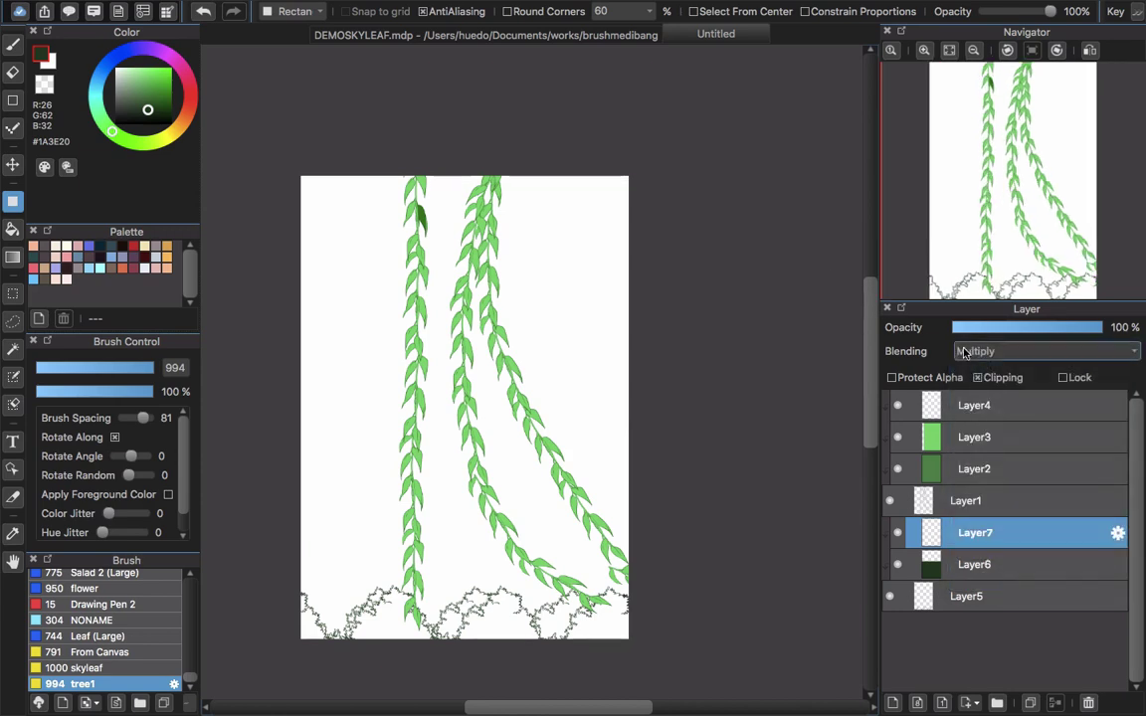
- Draw a filled green #62B393 rectangle over the lower canvas on the Multiply clipping layer to colour the bush leaves
{"action": "left_click_drag", "start_coordinate": [126, 81], "coordinate": [141, 84]}
{"action": "left_click", "coordinate": [98, 114]}
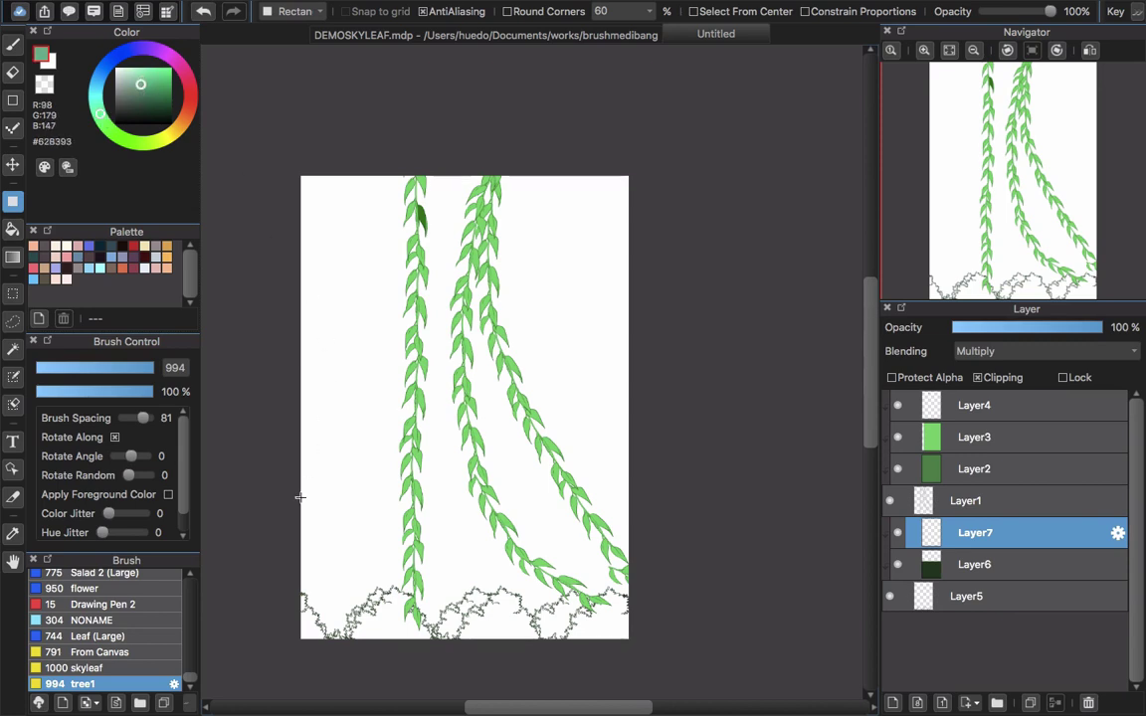
{"action": "mouse_move", "coordinate": [282, 504]}
{"action": "left_mouse_down"}
{"action": "mouse_move", "coordinate": [586, 680]}
{"action": "mouse_move", "coordinate": [700, 700]}
{"action": "left_mouse_up"}
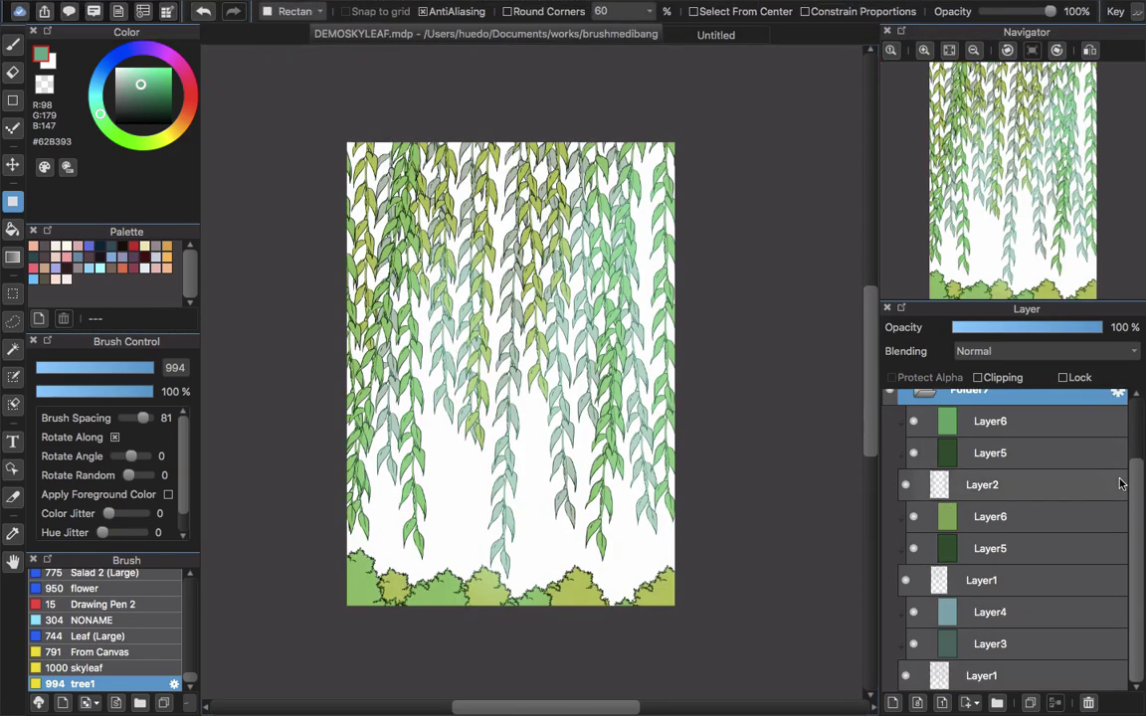
- In the DEMOSKYLEAF artwork, collapse Folder7 and toggle the visibility of the two clipping layers above it to compare their colour effects
{"action": "scroll", "coordinate": [1118, 475], "scroll_direction": "up", "scroll_amount": 2}
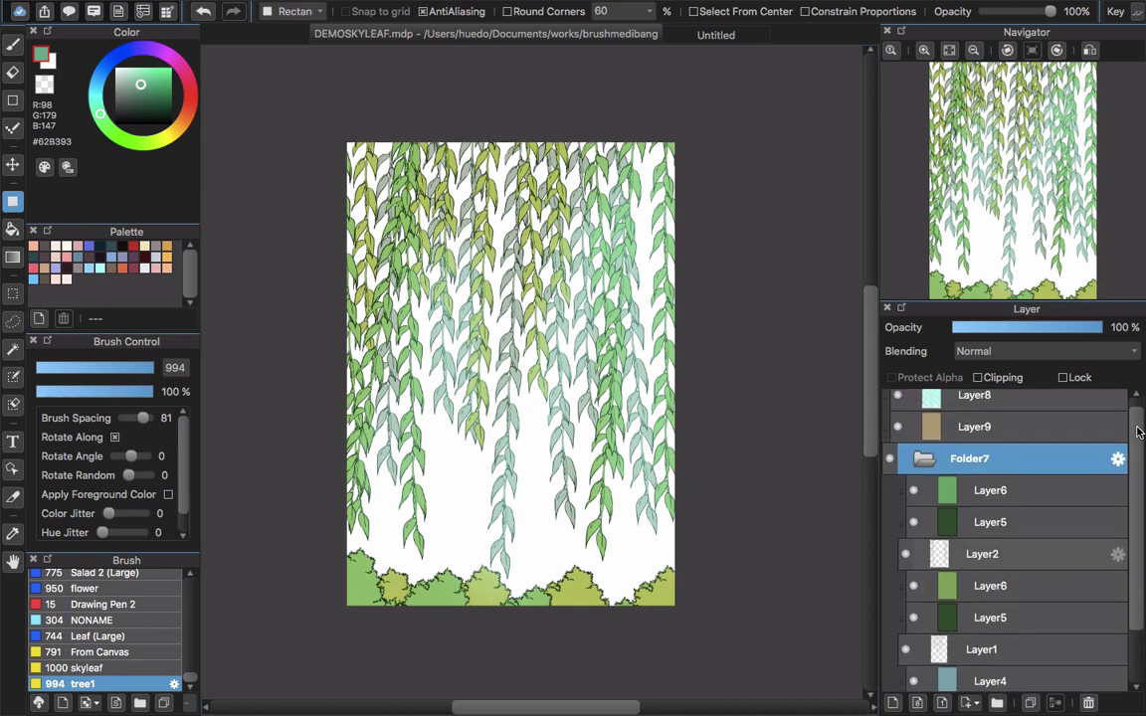
{"action": "left_click", "coordinate": [924, 470]}
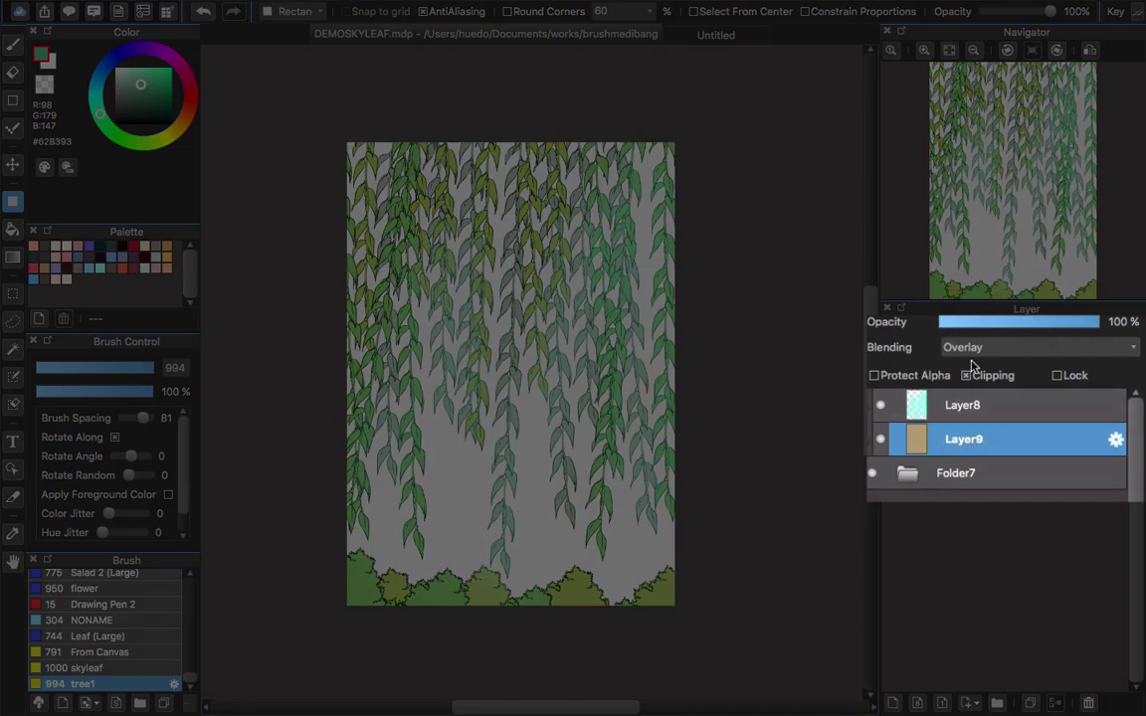
{"action": "left_click", "coordinate": [881, 440]}
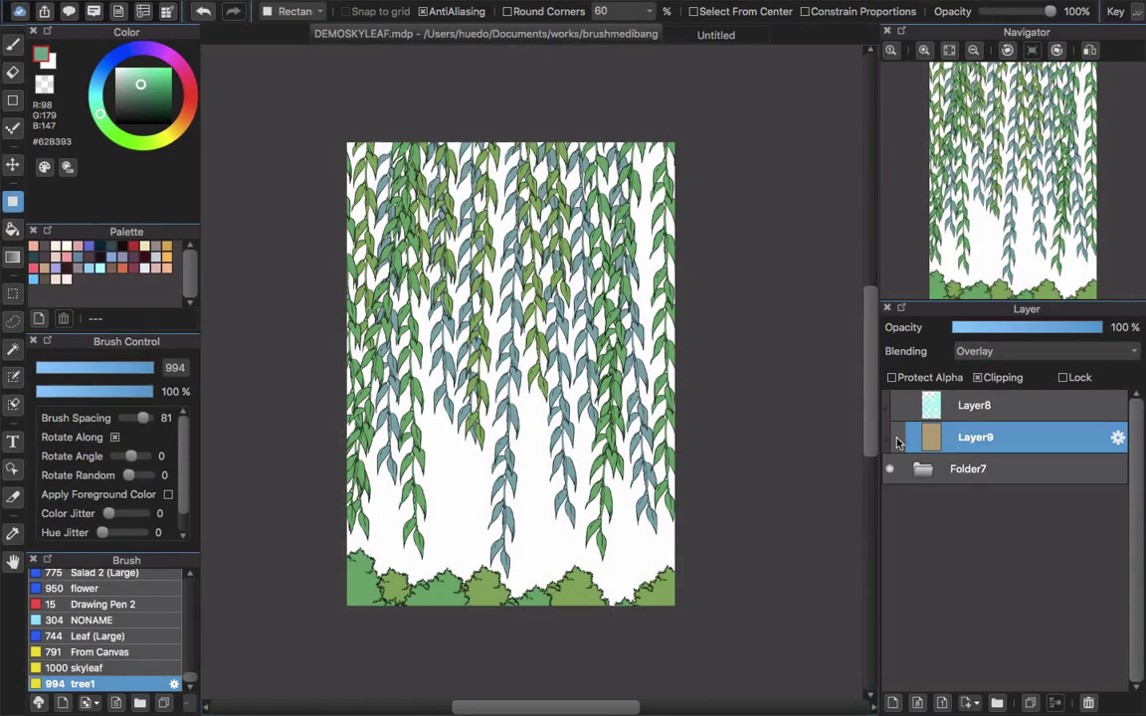
{"action": "left_click", "coordinate": [898, 404]}
{"action": "left_click", "coordinate": [898, 404]}
{"action": "left_click", "coordinate": [899, 404]}
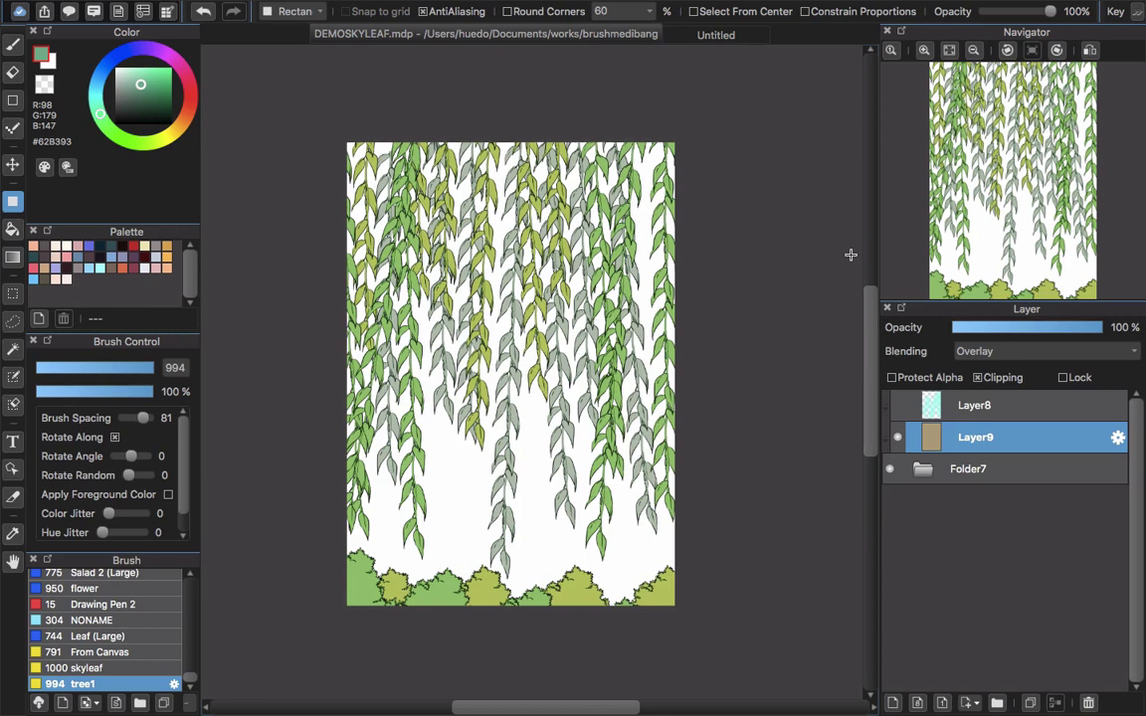
{"action": "left_click", "coordinate": [899, 439]}
- Set up the Airbrush with bright cyan #45FFF1 on the Lighten clipping layer, Layer8, and make that layer visible
{"action": "left_click", "coordinate": [999, 411]}
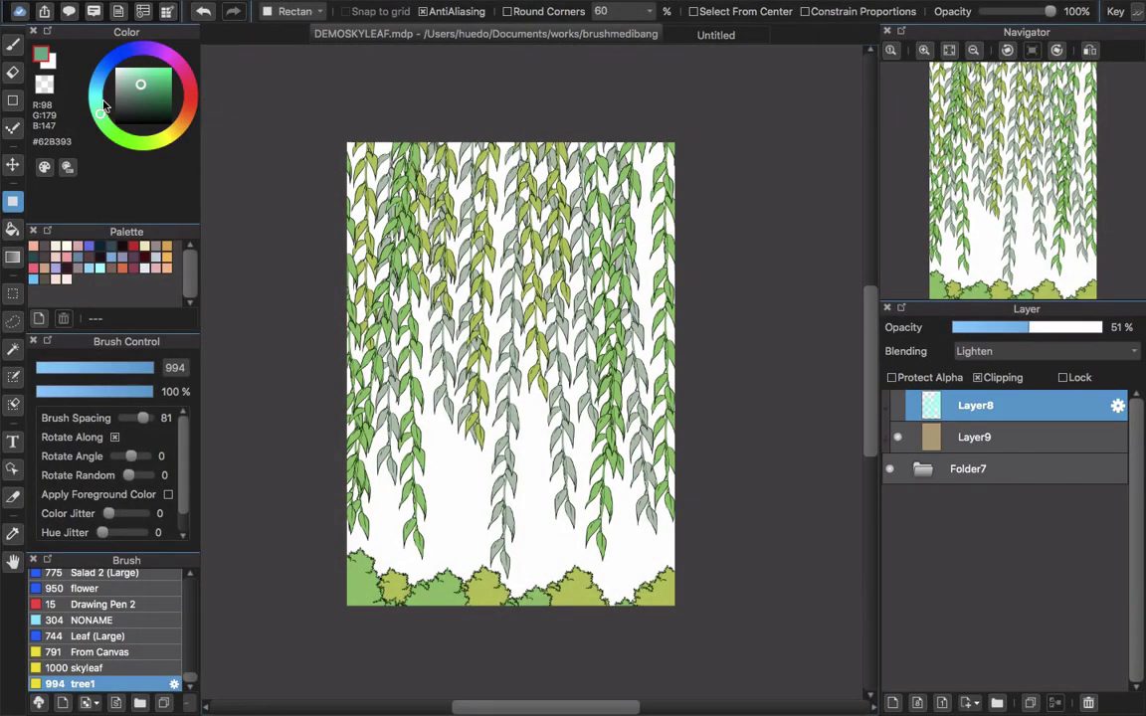
{"action": "left_click", "coordinate": [96, 98]}
{"action": "left_click_drag", "start_coordinate": [145, 72], "coordinate": [158, 64]}
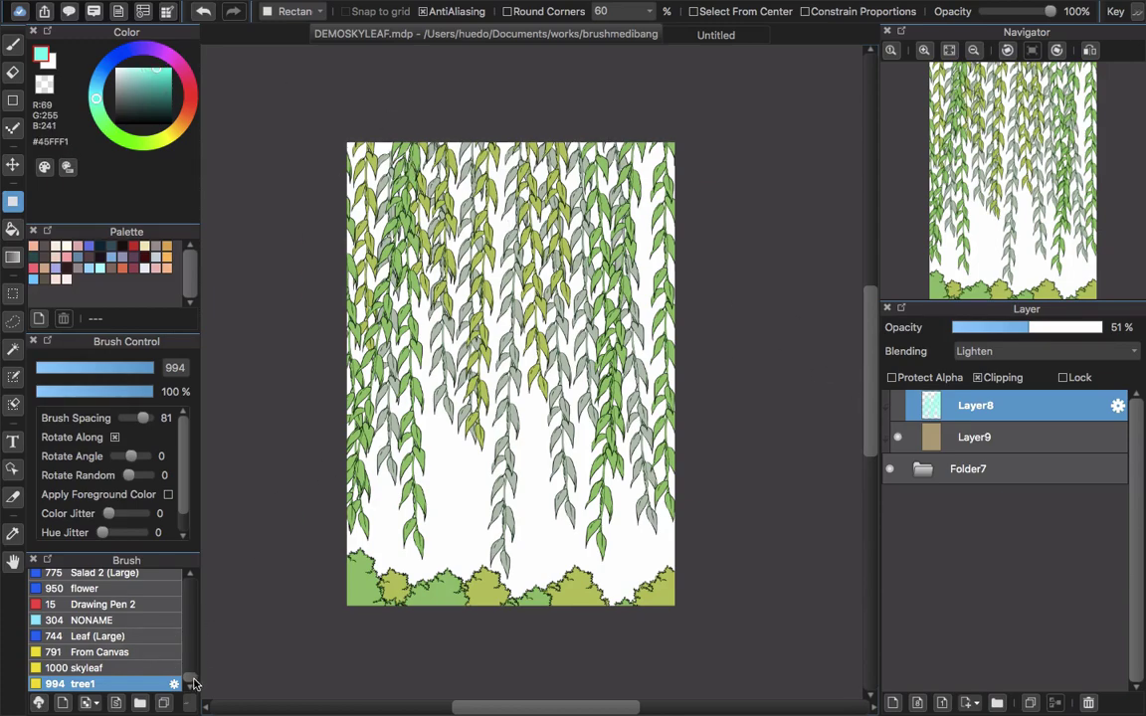
{"action": "left_click_drag", "start_coordinate": [193, 679], "coordinate": [191, 572]}
{"action": "left_click", "coordinate": [145, 610]}
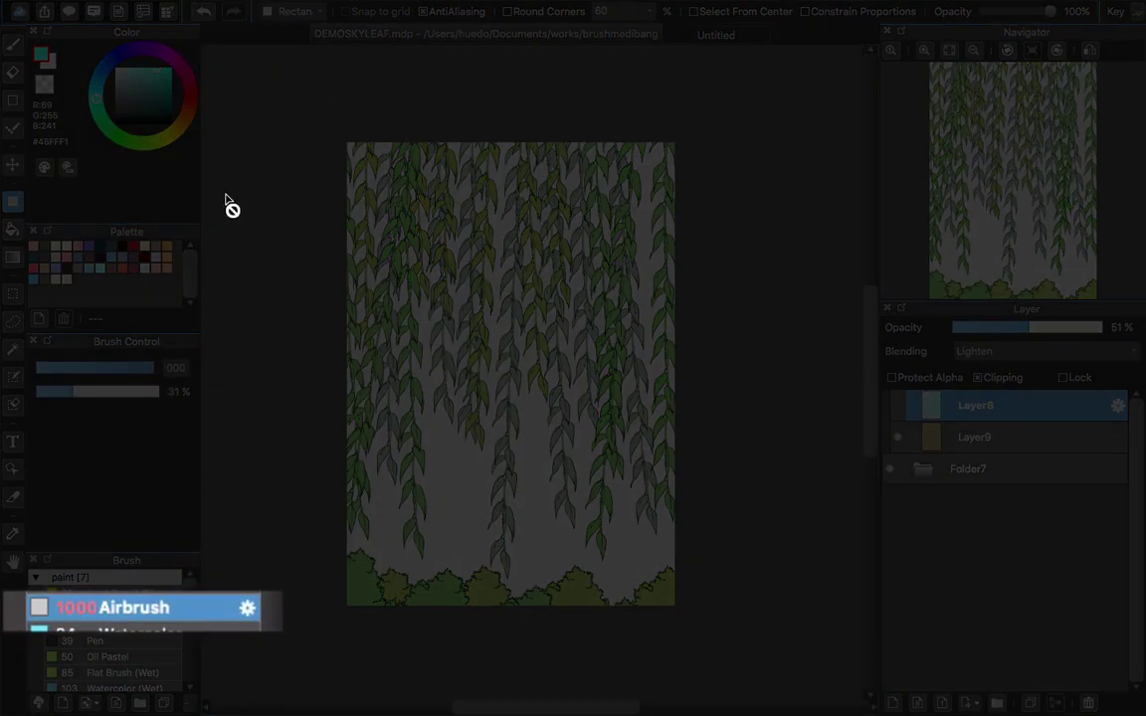
{"action": "key", "text": "b"}
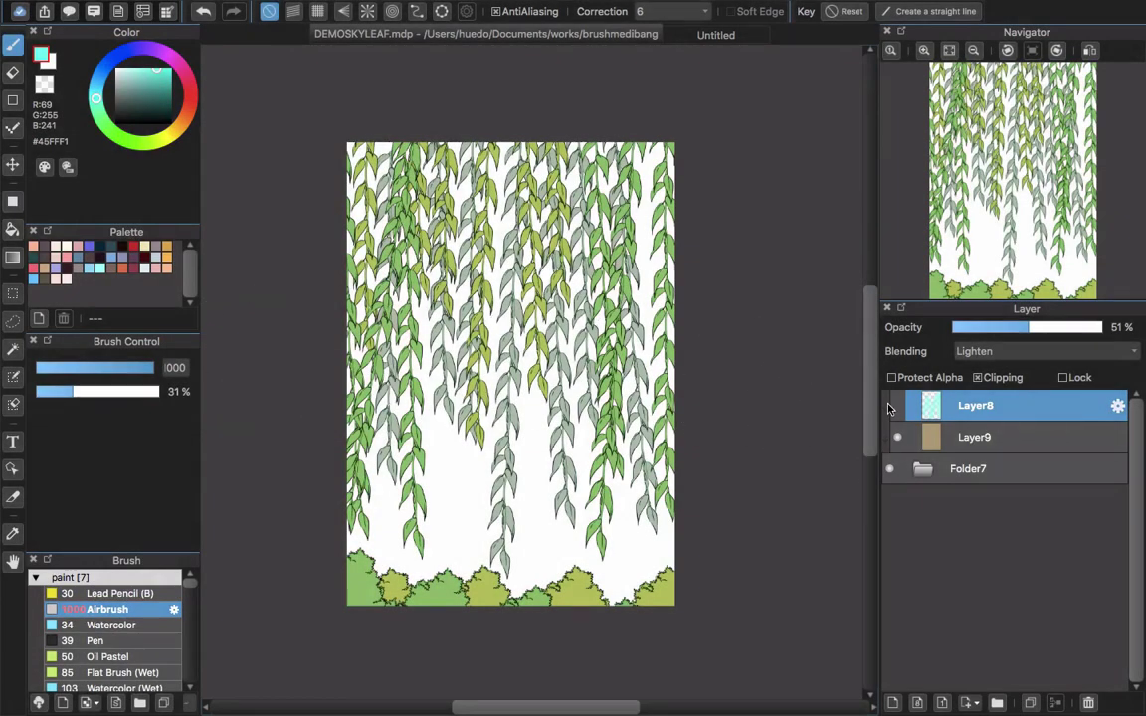
{"action": "left_click", "coordinate": [897, 407]}
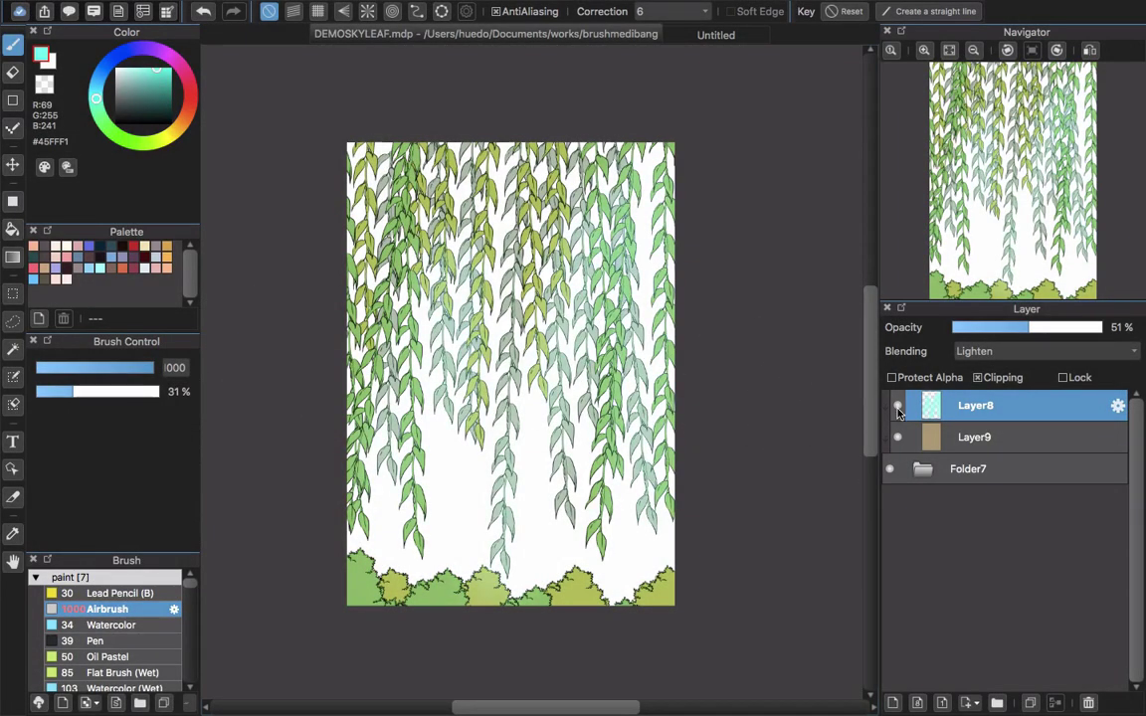